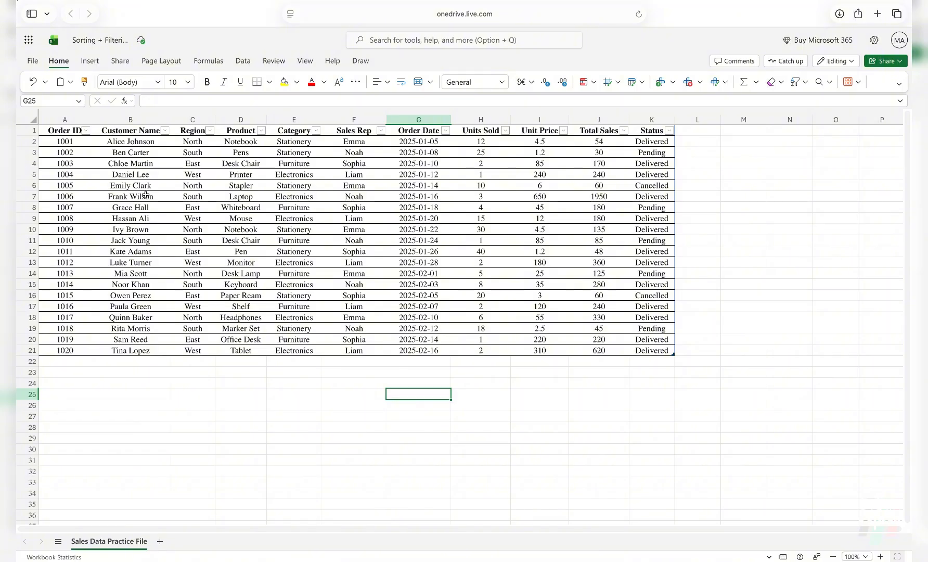
key(Left)
key(Left)
key(Left)
key(Left)
key(Left)
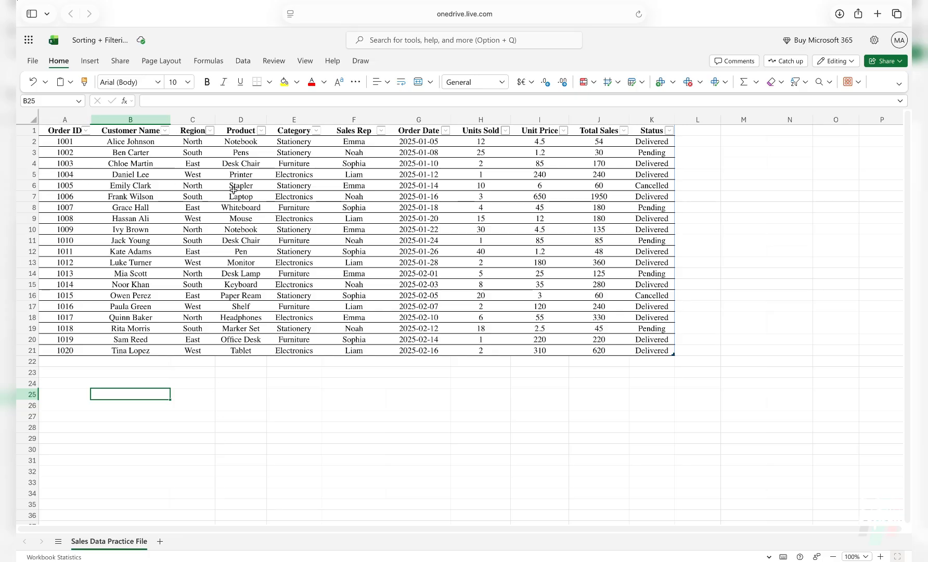
Select the whole sales data range, including its headers, and try to convert it into a table.
click(59, 131)
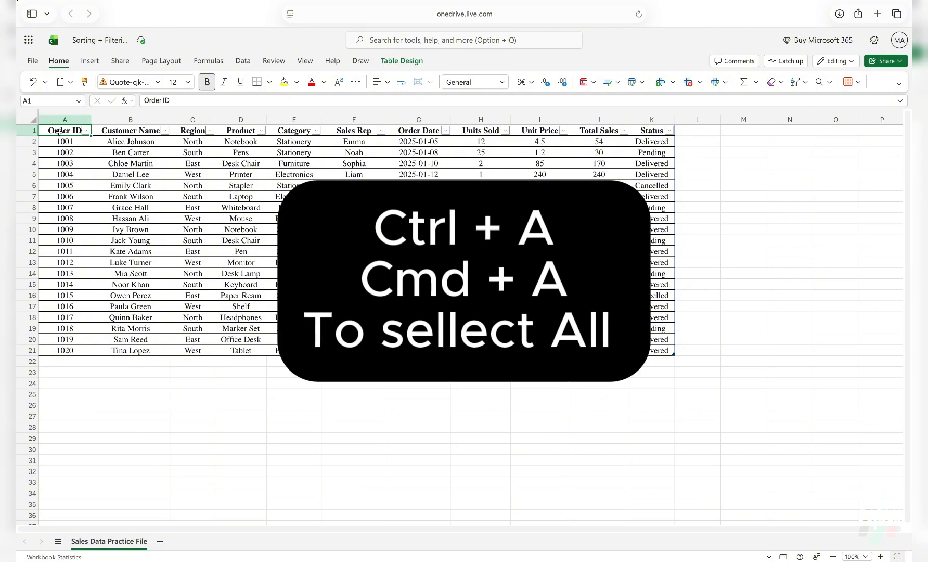
key(super+a)
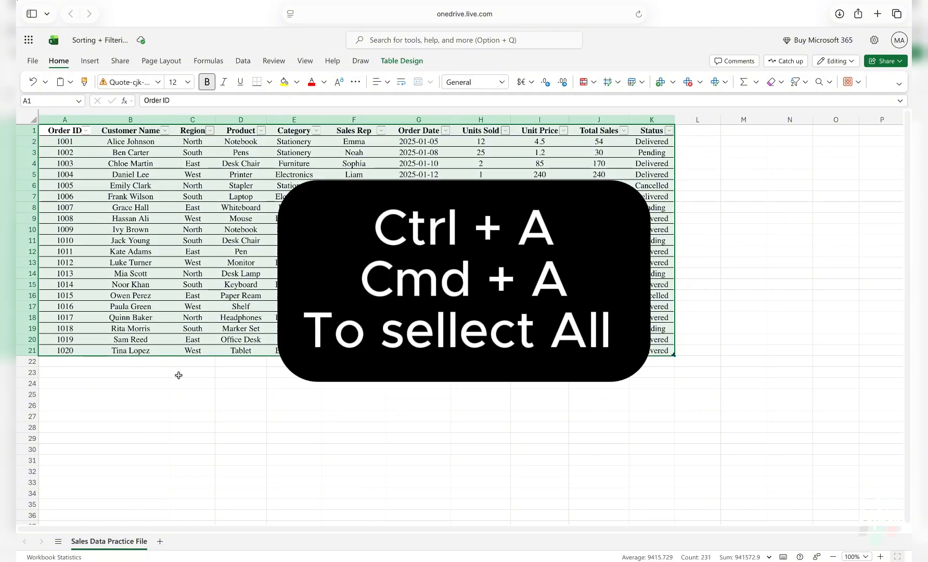
click(88, 63)
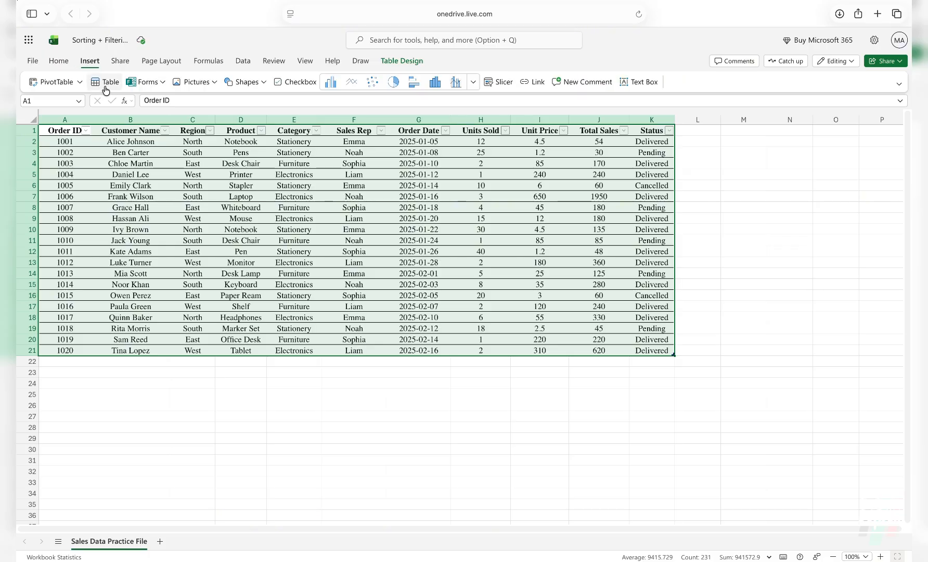
key(ctrl+t)
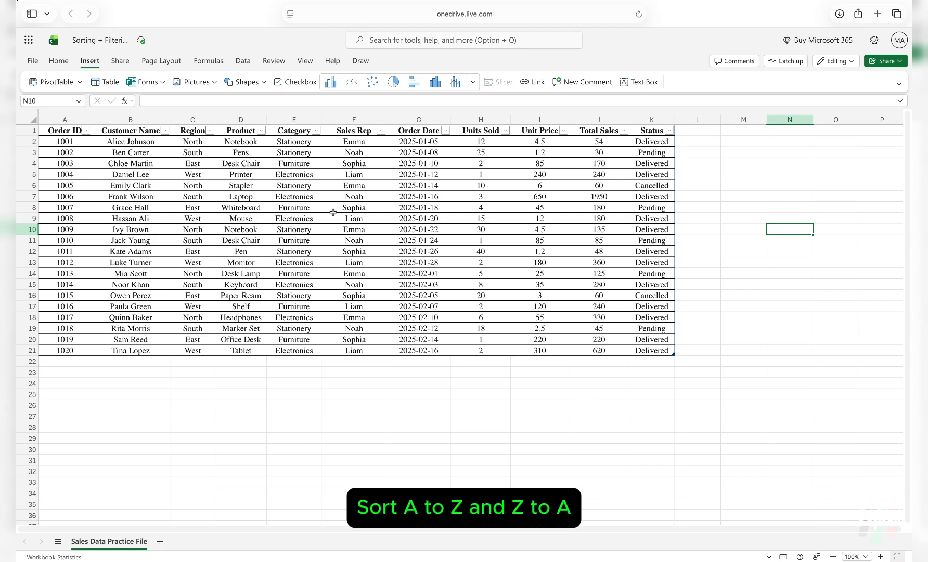
Sort the table by Customer Name from A to Z, followed by a sort from Z to A.
click(163, 131)
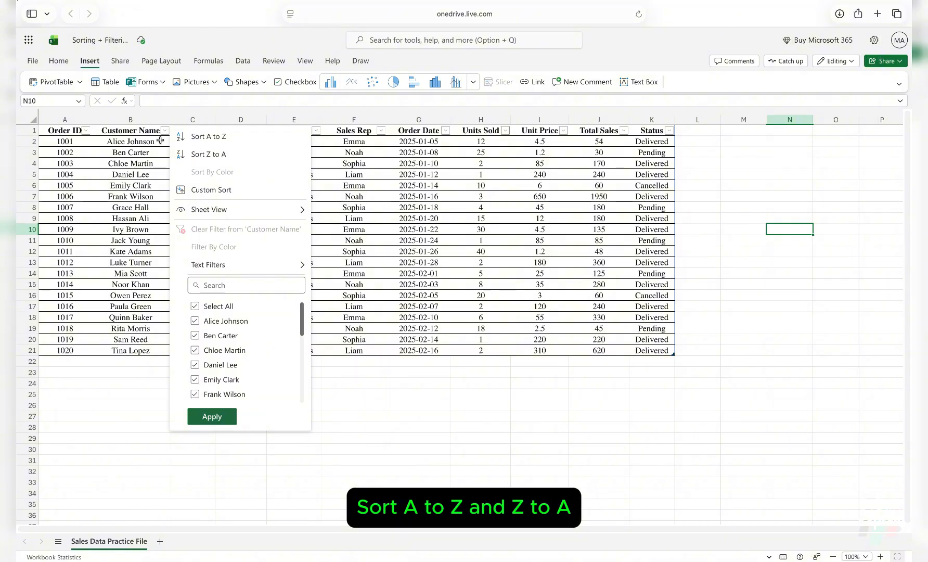
click(240, 144)
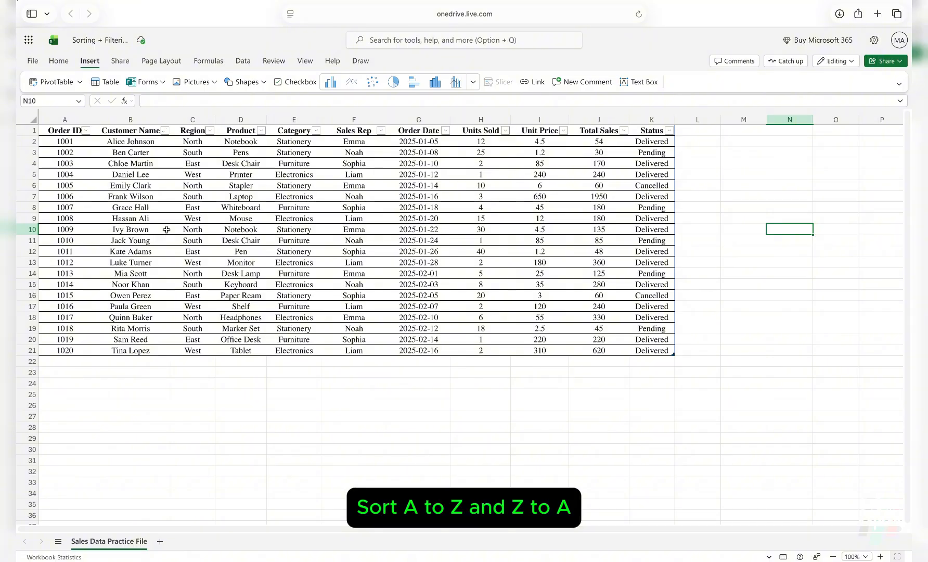
click(164, 131)
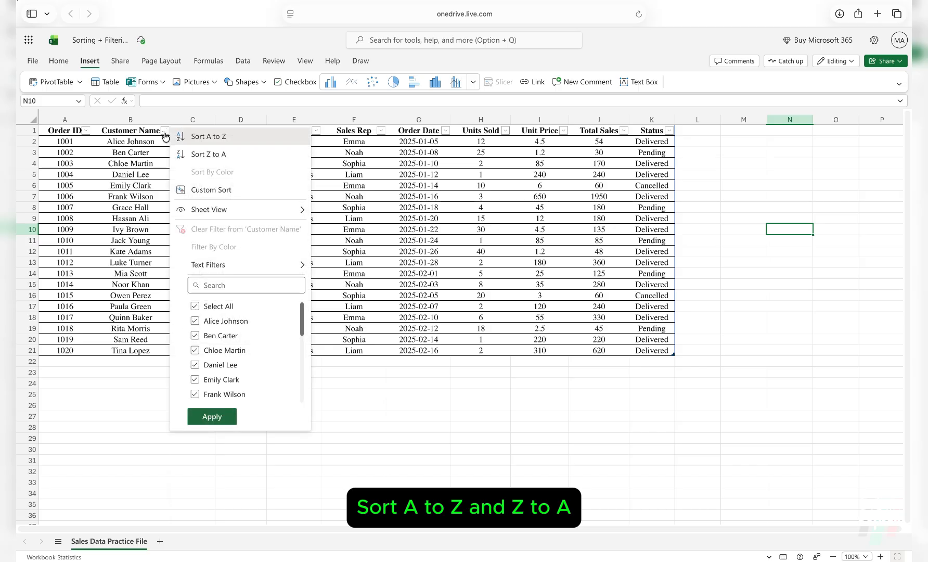
click(222, 157)
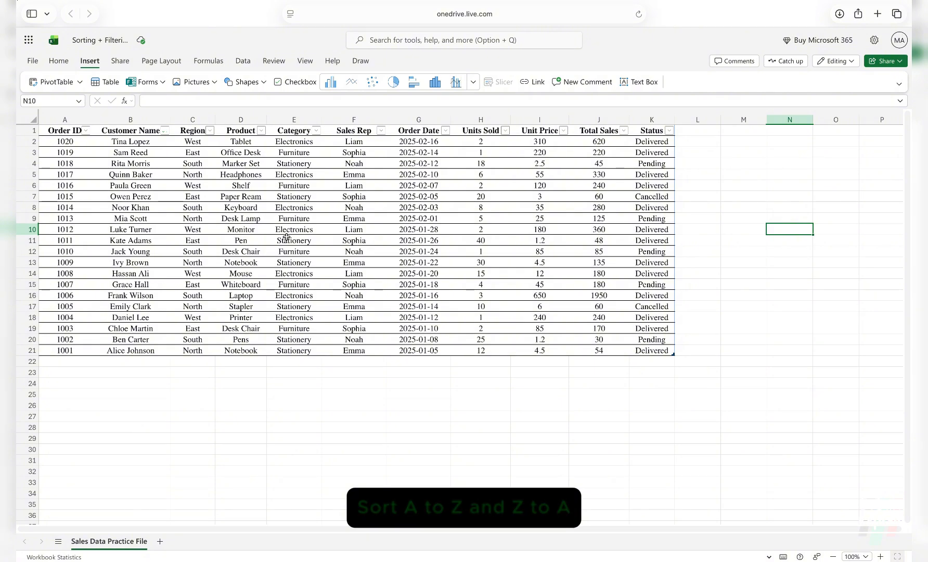
Sort the table by Total Sales from largest to smallest and highlight the first values of that column.
scroll(286, 237, right, 3)
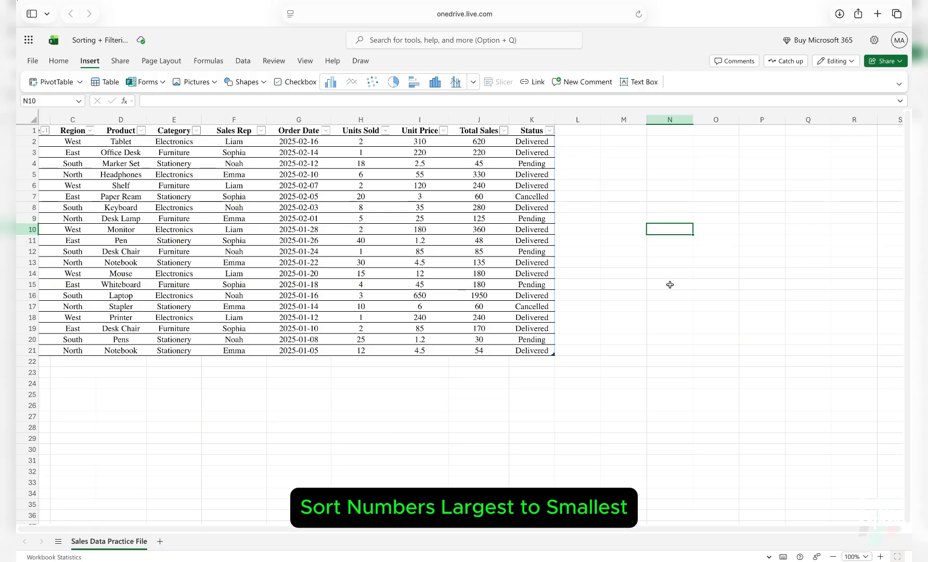
click(503, 130)
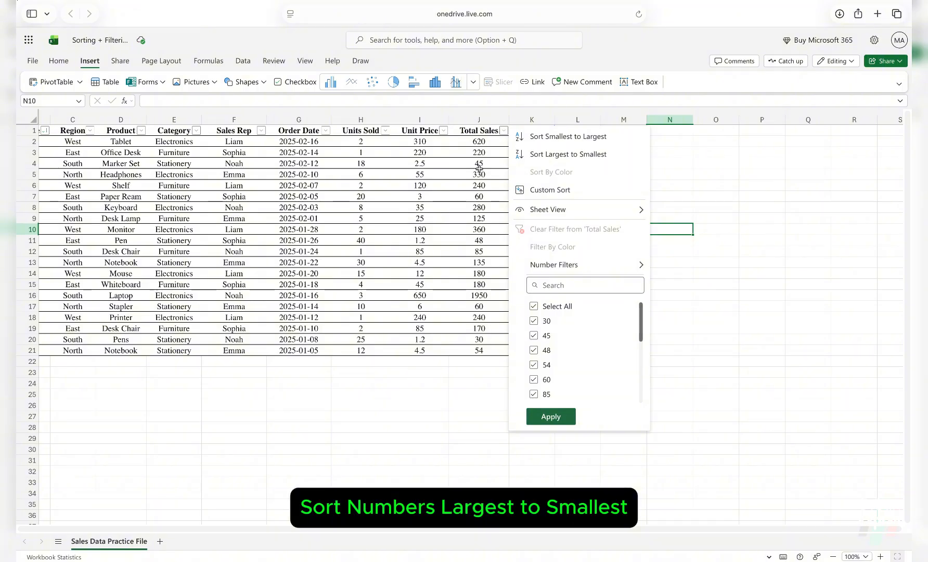
click(574, 155)
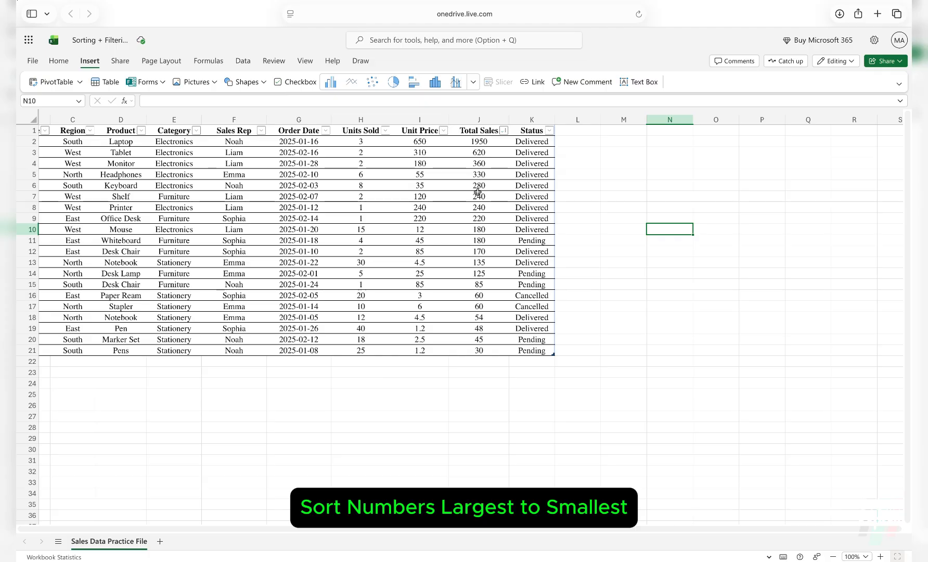
drag(479, 142, 492, 186)
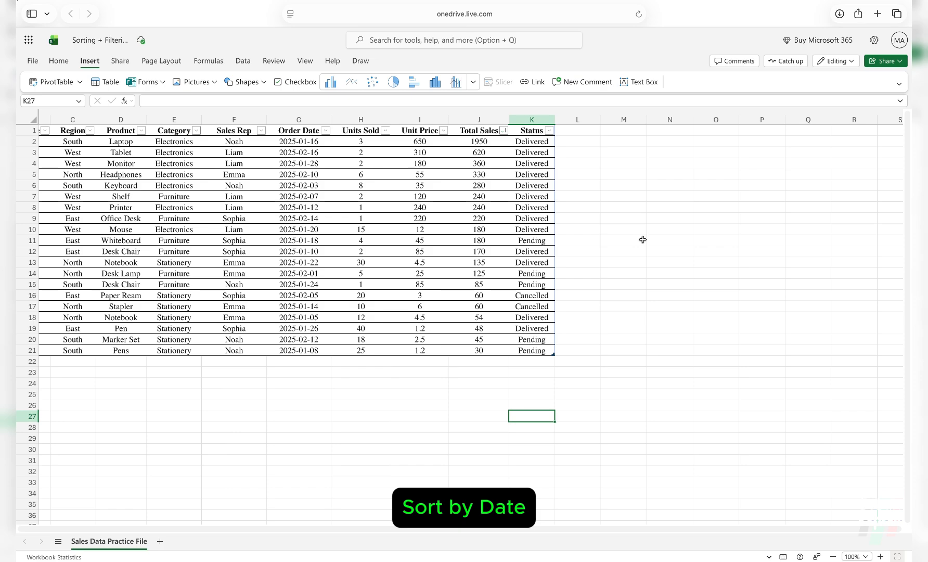
Sort the table by Order Date from newest to oldest, followed by a sort from oldest to newest.
click(325, 130)
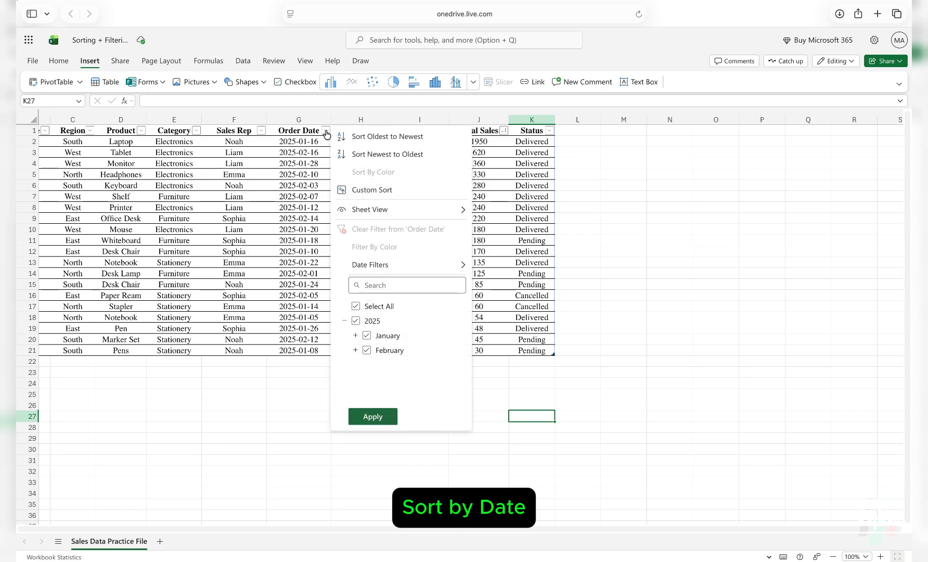
click(409, 160)
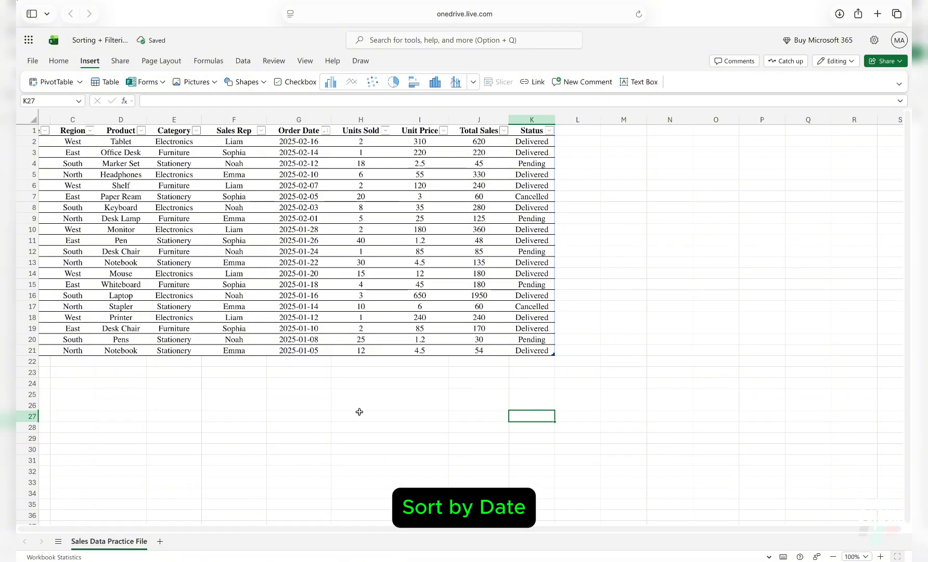
click(326, 131)
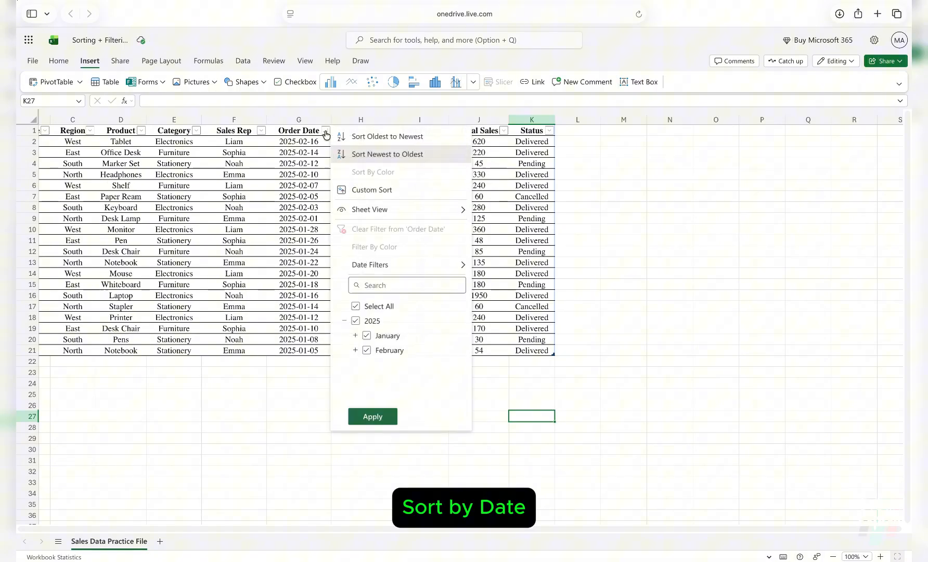
click(411, 142)
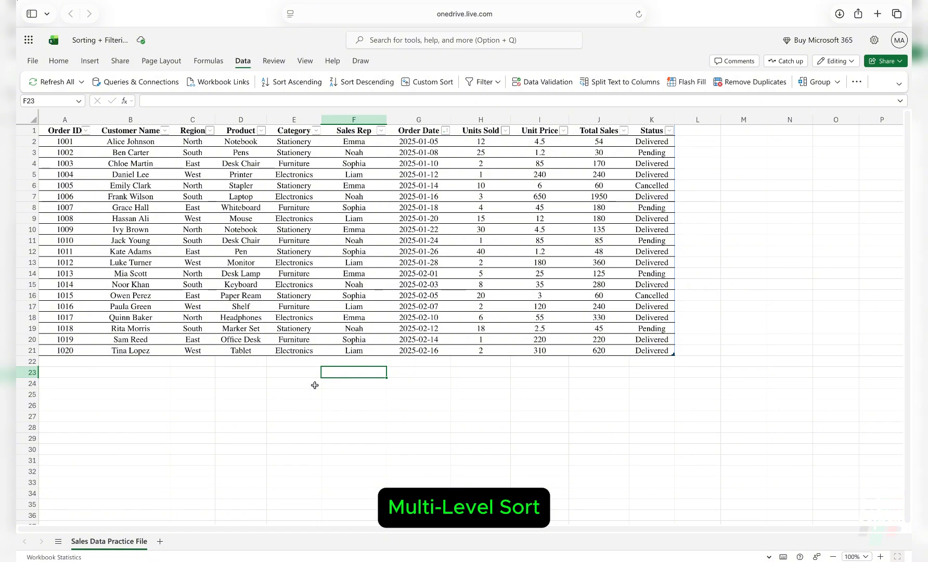
Select the whole table and start a custom sort with Region as the first sort column.
click(97, 394)
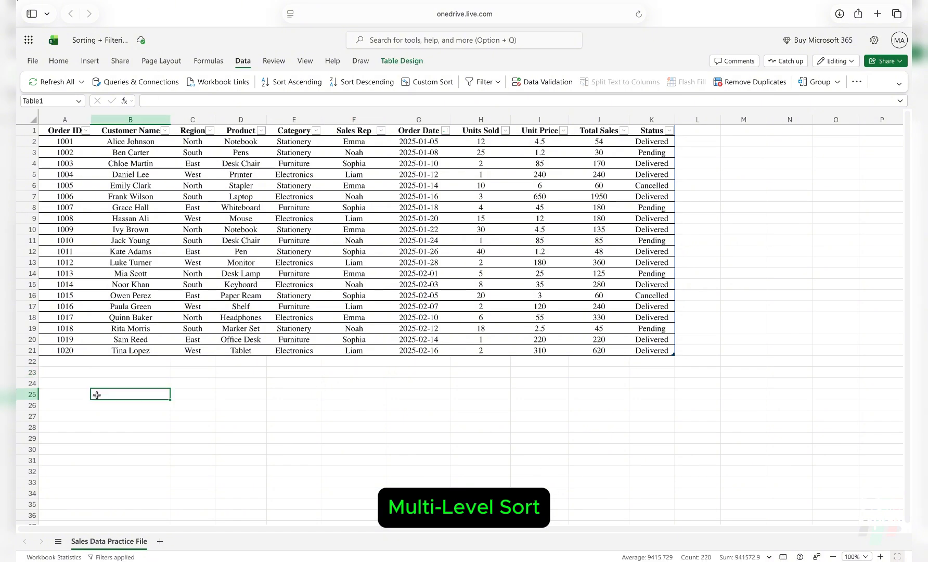
click(49, 132)
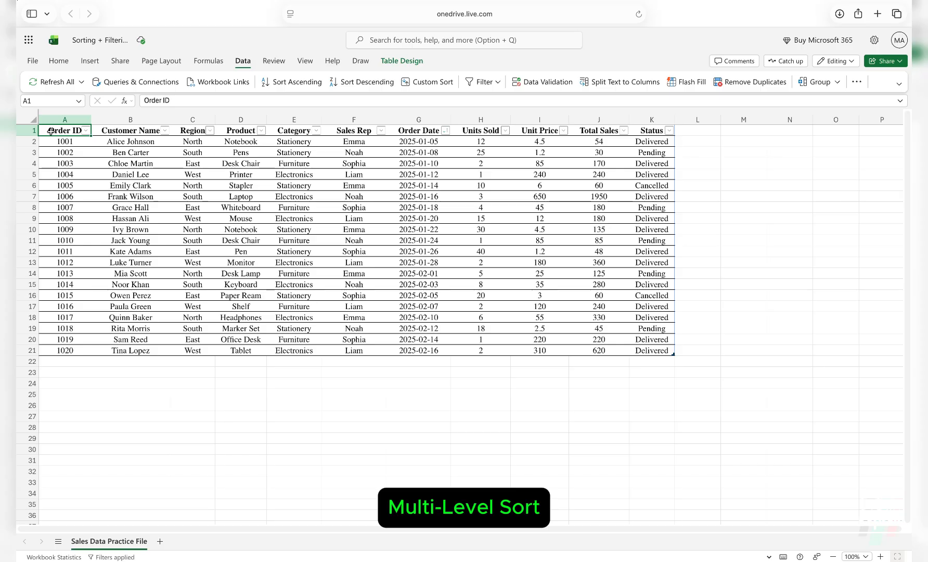
key(ctrl+a)
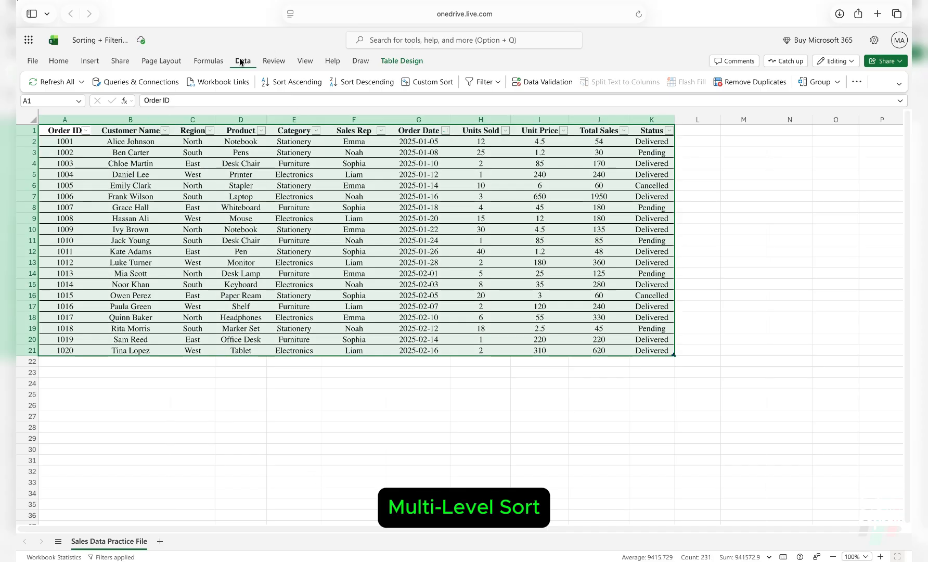
click(428, 82)
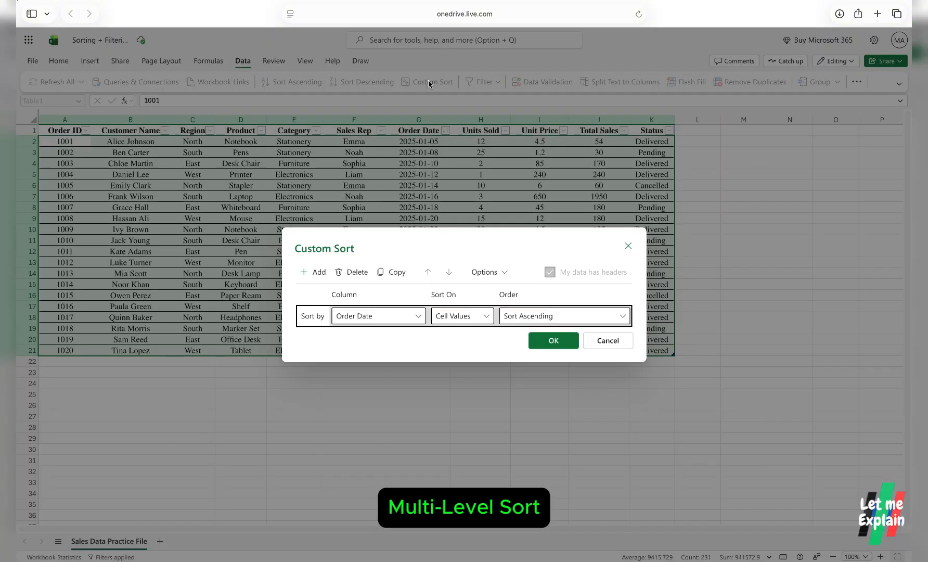
click(385, 319)
click(354, 372)
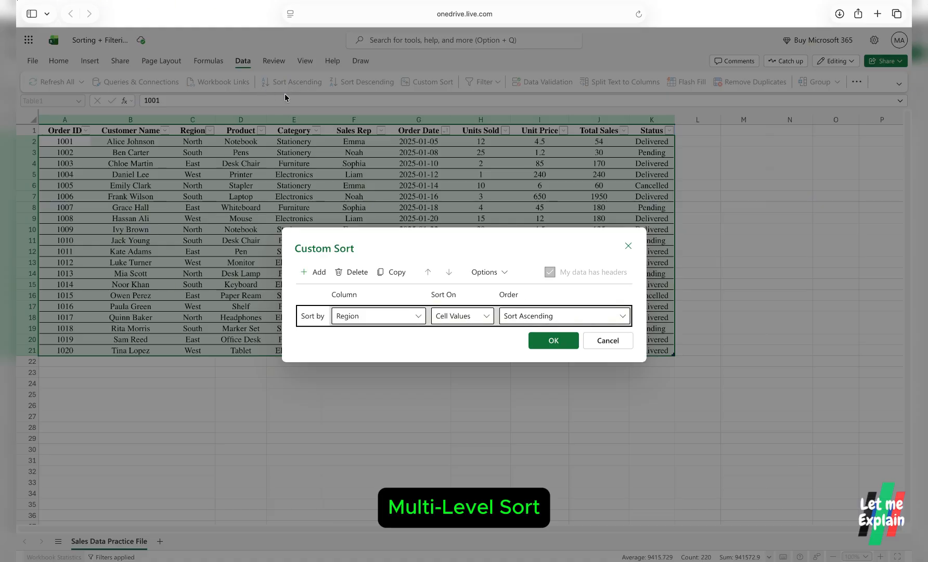
Add a second custom sort level on Total Sales in descending order and apply the sort.
click(313, 272)
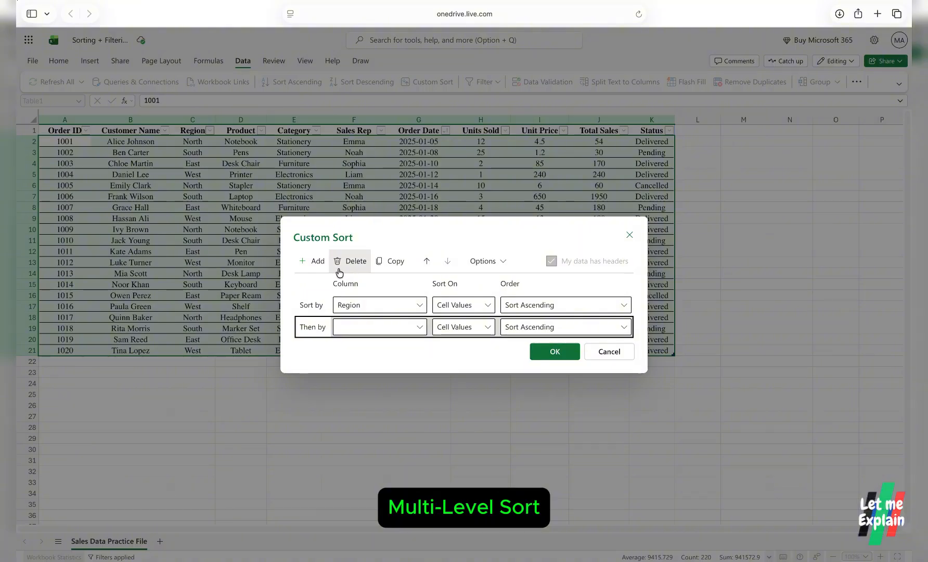
click(379, 327)
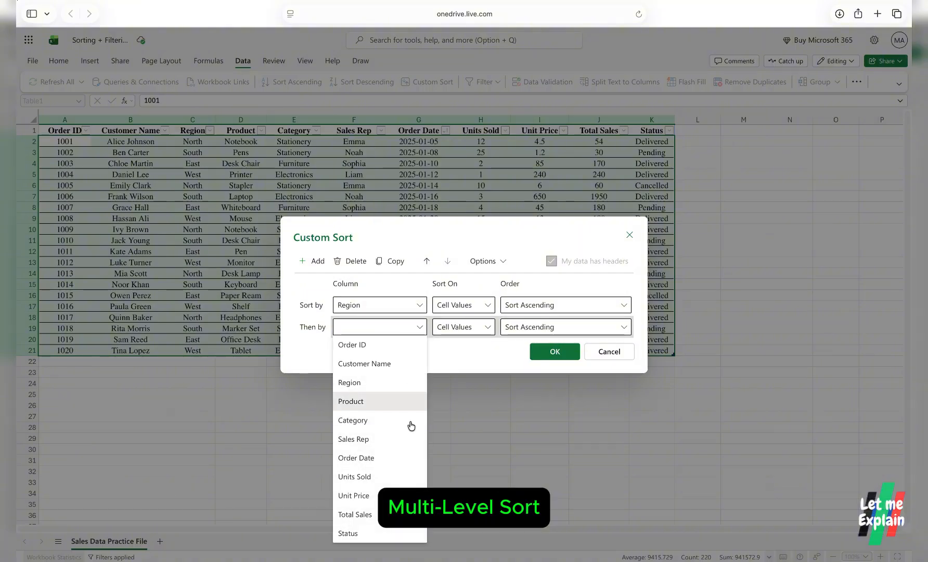
click(367, 514)
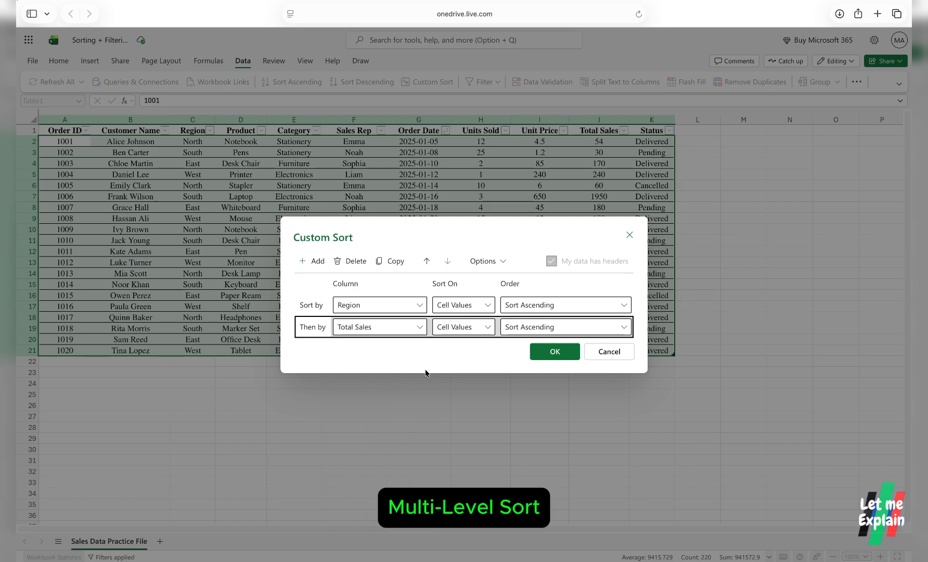
click(579, 326)
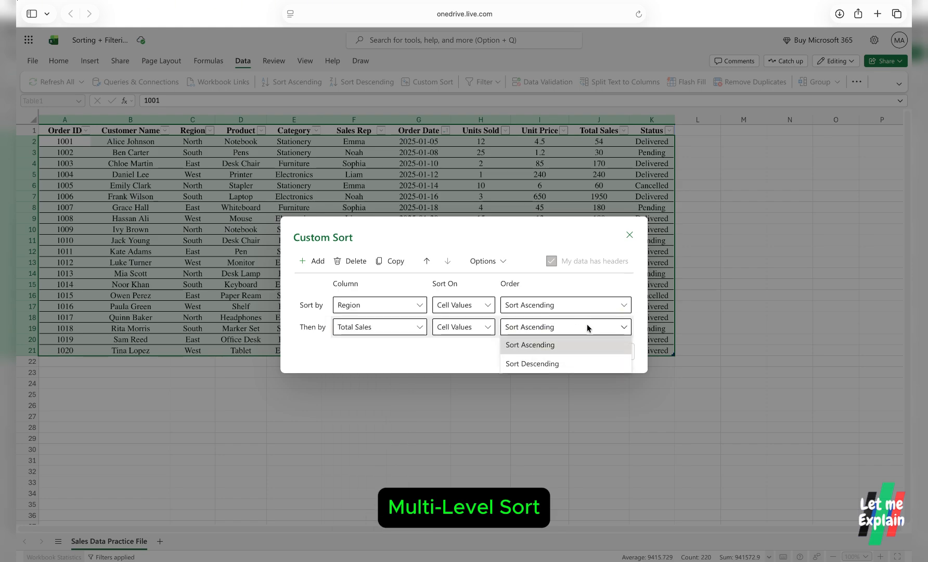
click(554, 366)
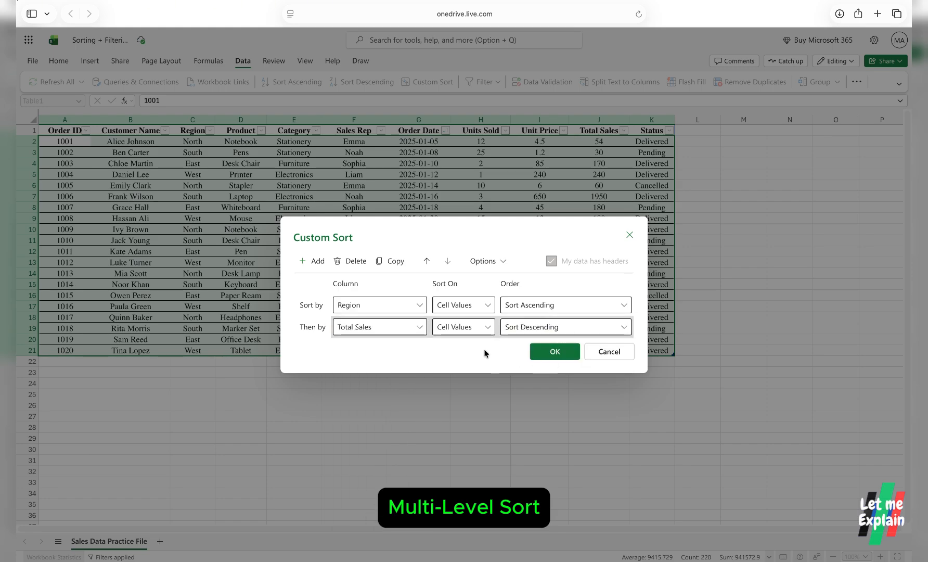
click(552, 352)
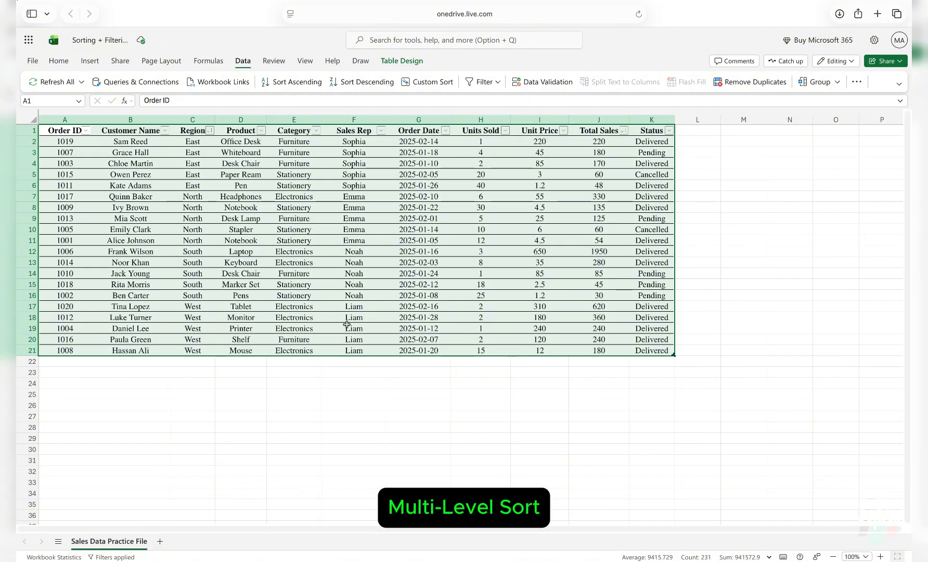
Examine the Total Sales order within the East, North and South region groups by highlighting their cells.
click(271, 389)
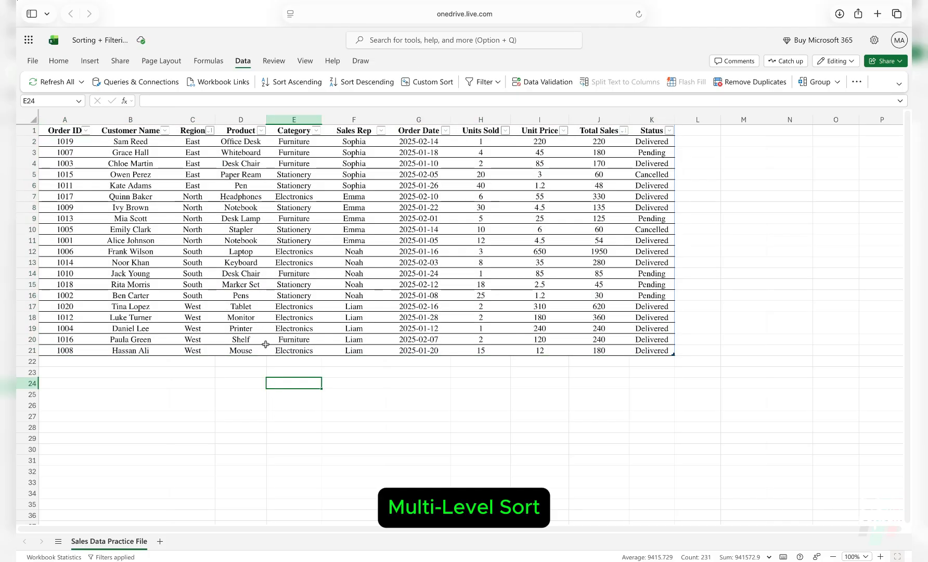
drag(195, 145, 200, 183)
click(650, 152)
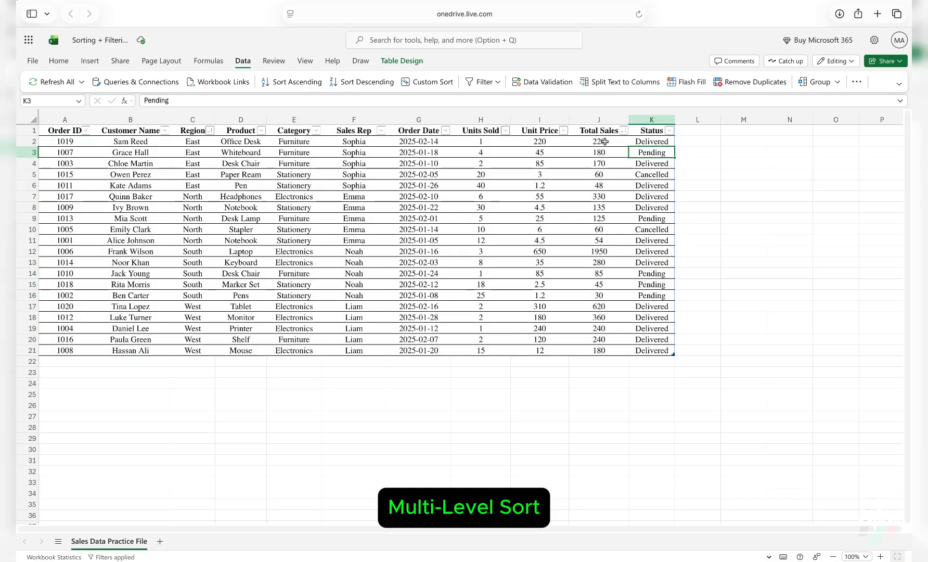
drag(604, 141, 613, 180)
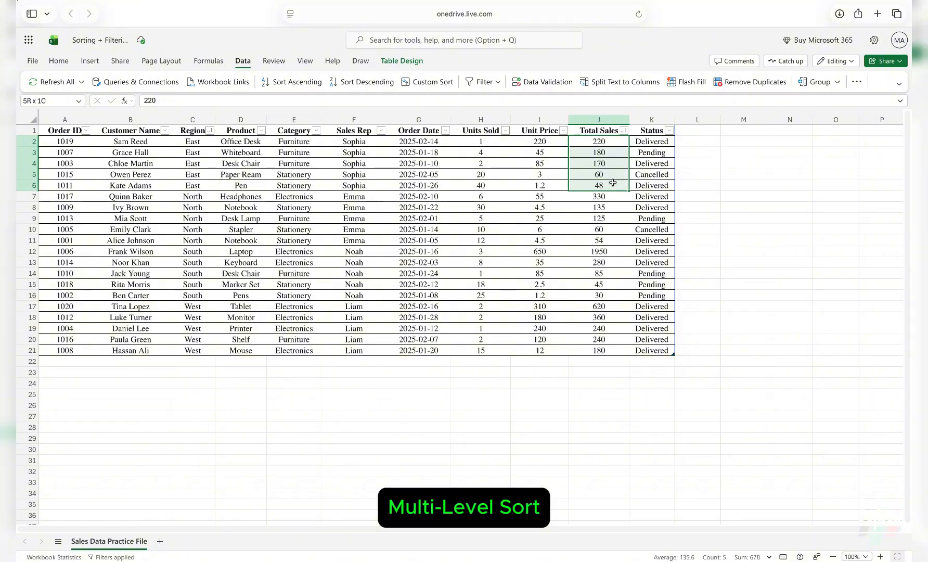
drag(614, 197, 614, 294)
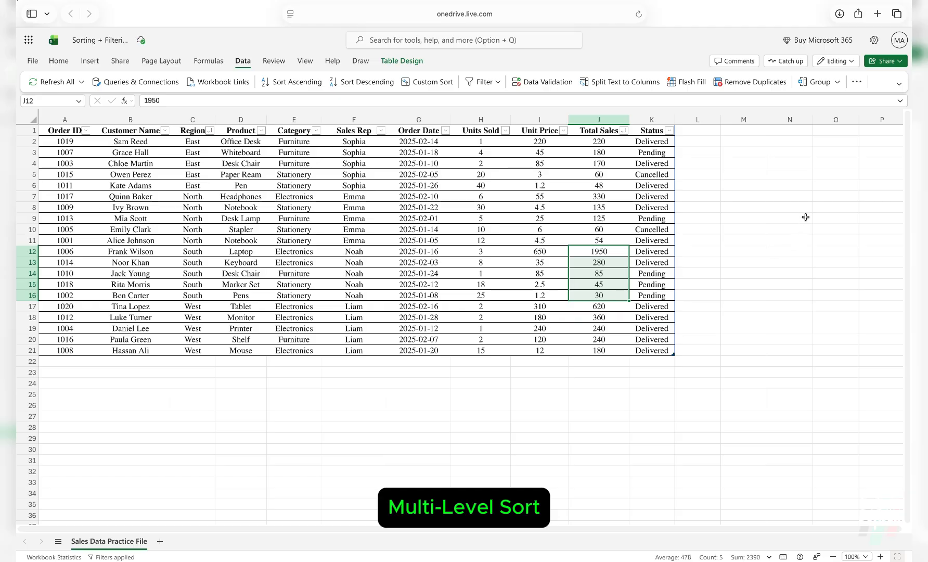
click(615, 444)
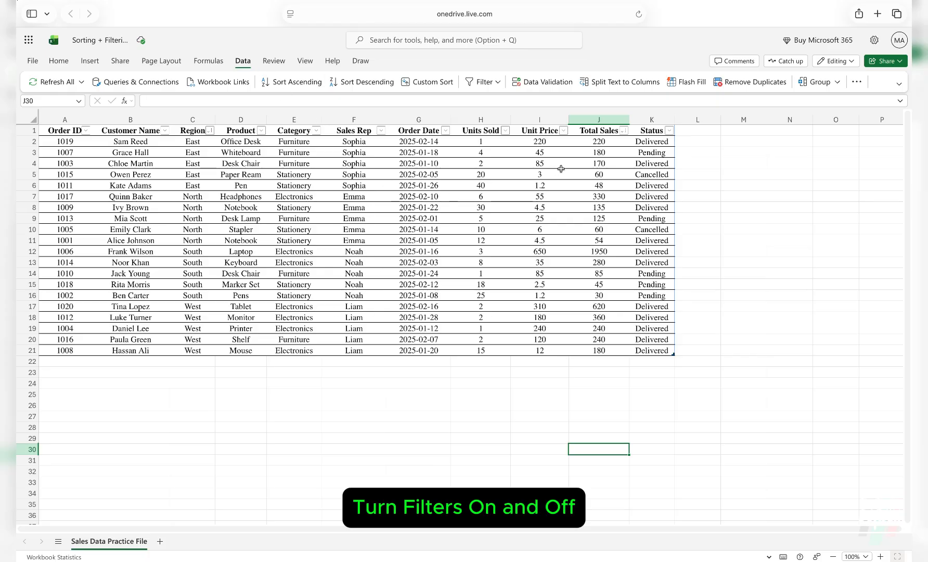
View the filter options of the Status column and close them without applying a filter.
click(669, 131)
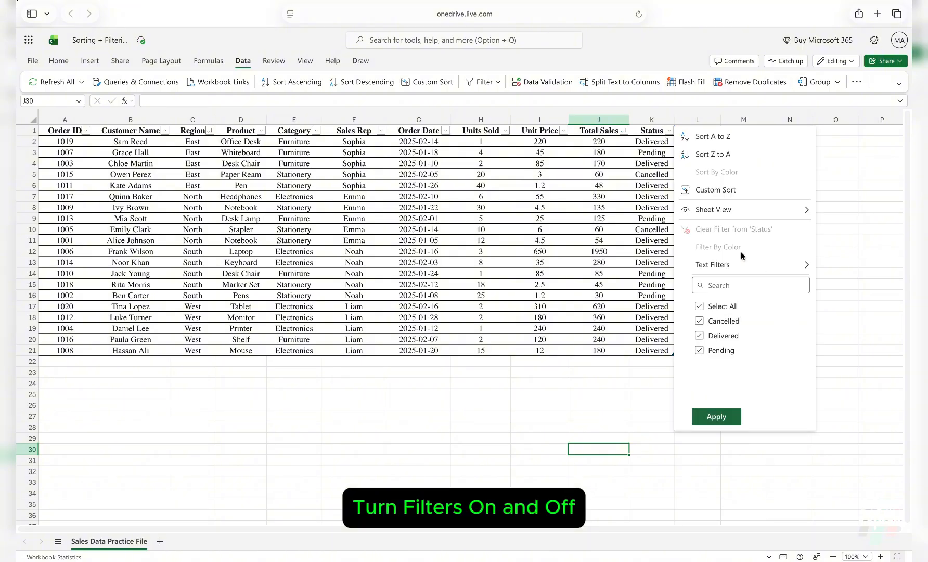
click(540, 405)
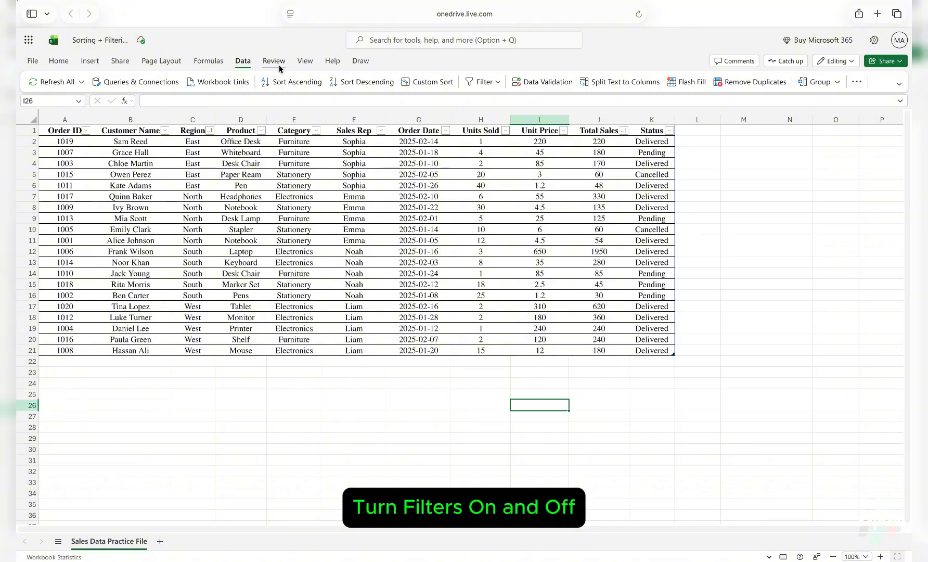
View the options for turning the table's column filters on and off.
click(484, 83)
click(484, 84)
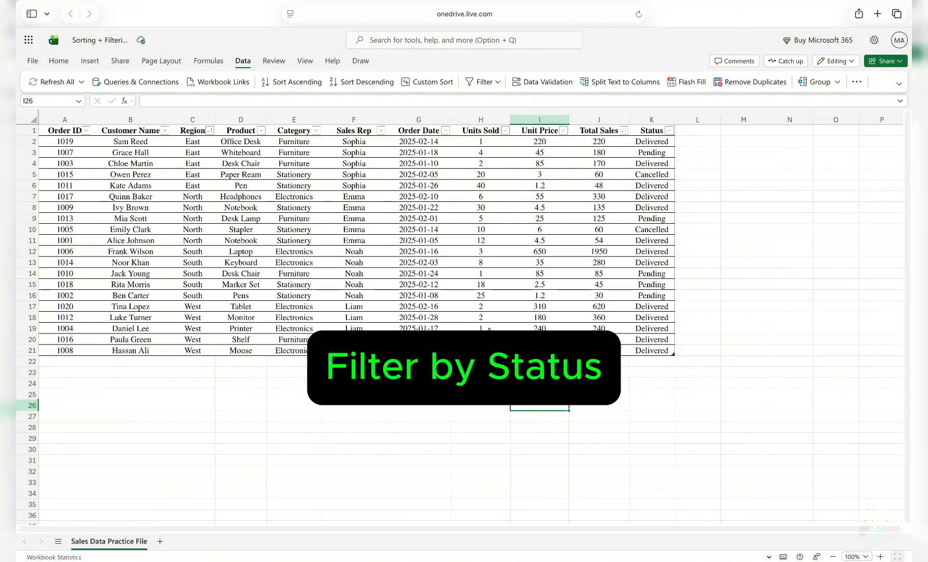
Filter the Status column to show only Delivered orders.
click(614, 416)
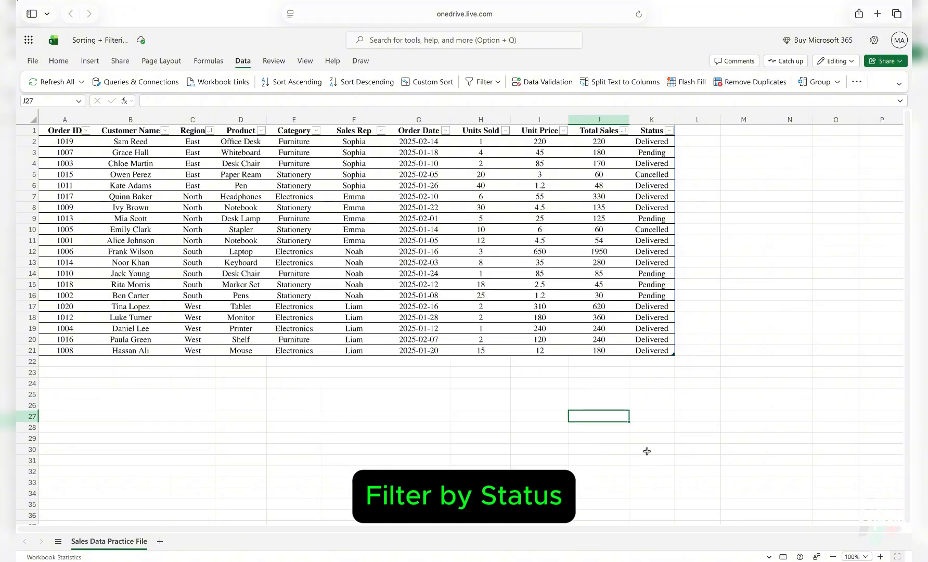
click(669, 131)
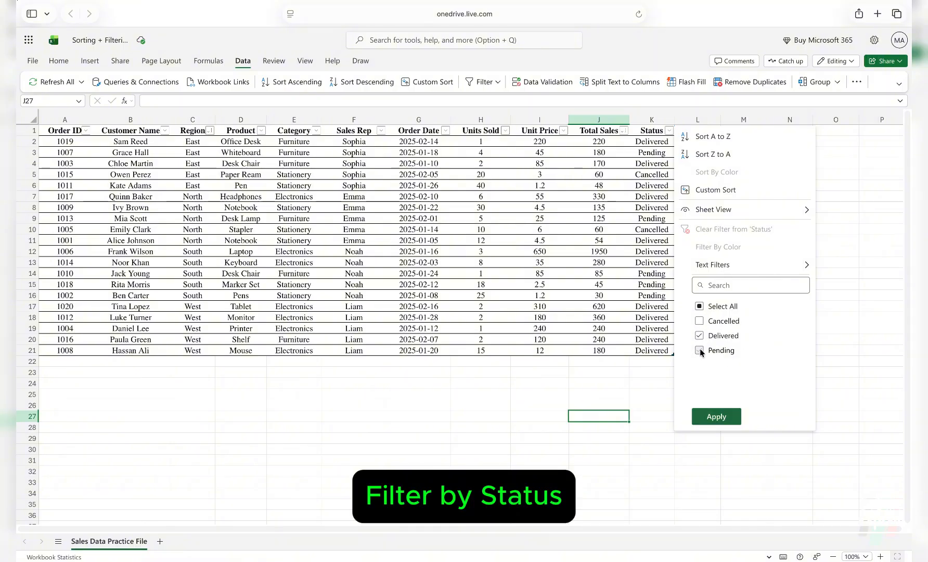
click(716, 416)
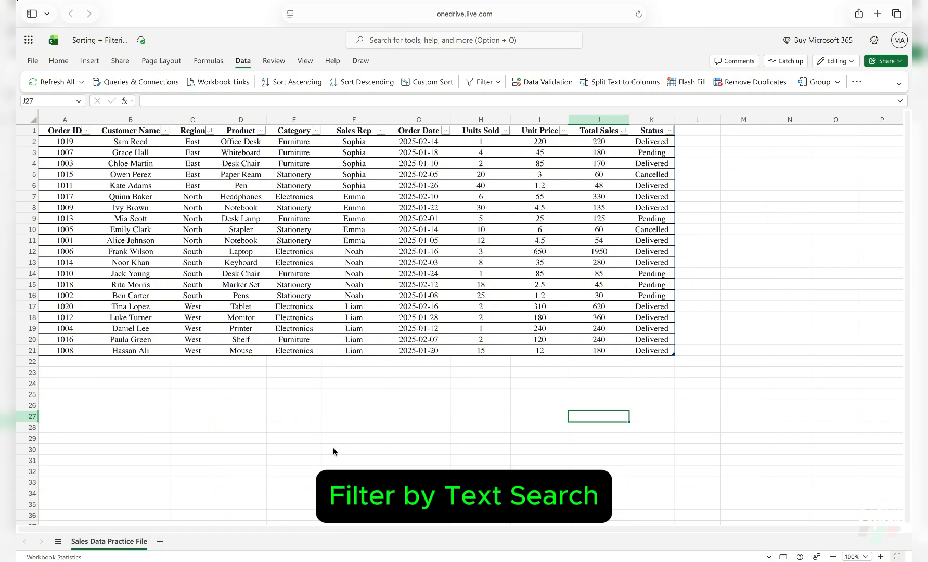
Filter the Sales Rep column by searching for the North region rep's first name and applying the match.
click(382, 131)
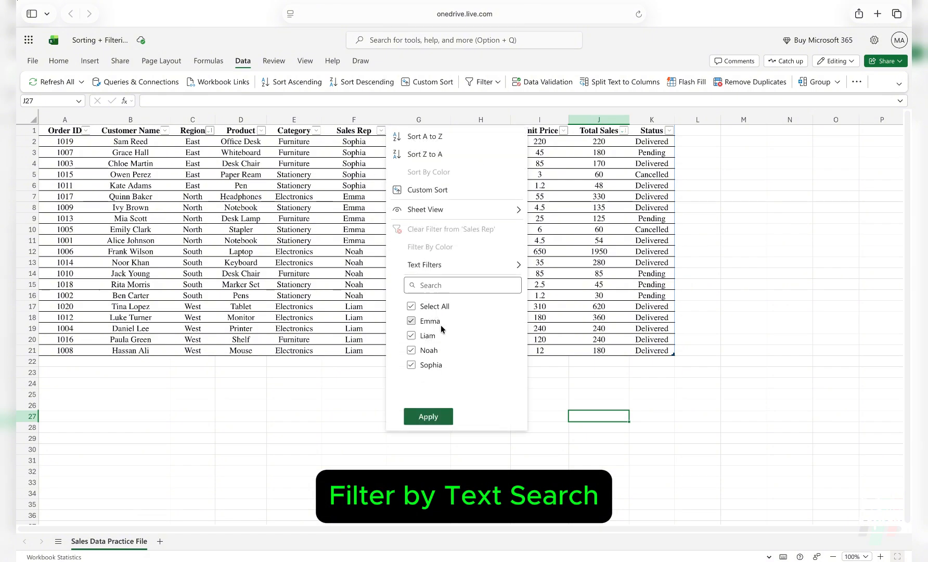
click(448, 283)
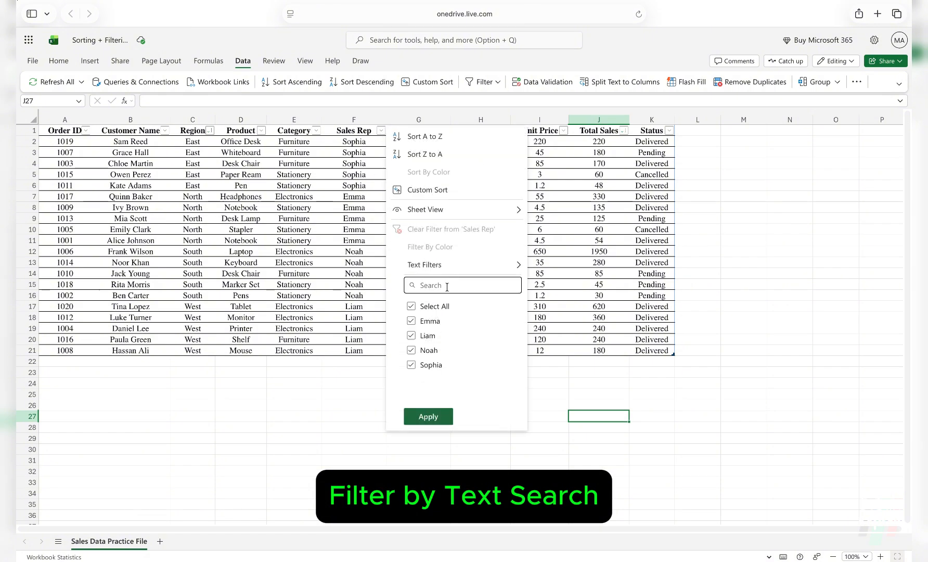
text(emma)
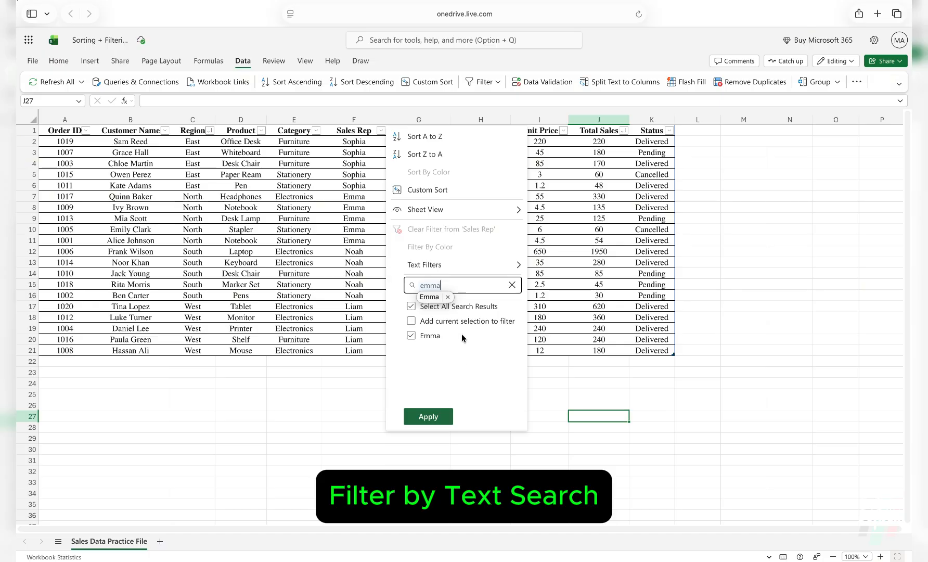
click(428, 417)
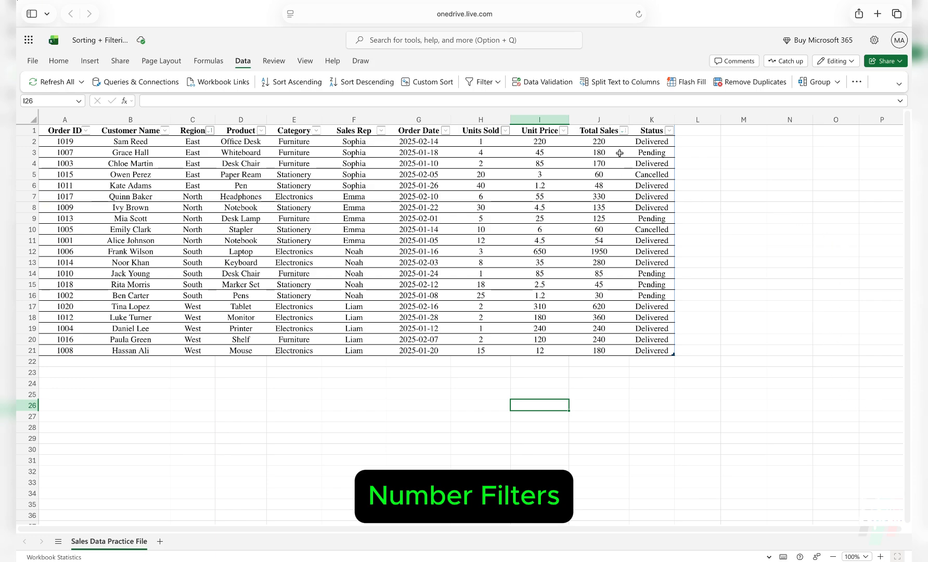
Filter the Total Sales column with a Greater Than number condition.
click(624, 130)
click(720, 272)
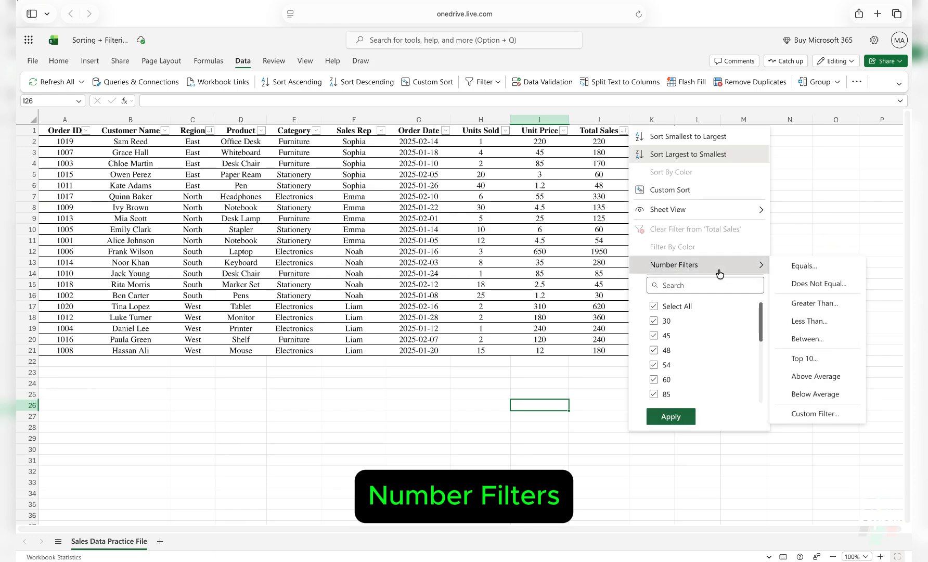
click(824, 304)
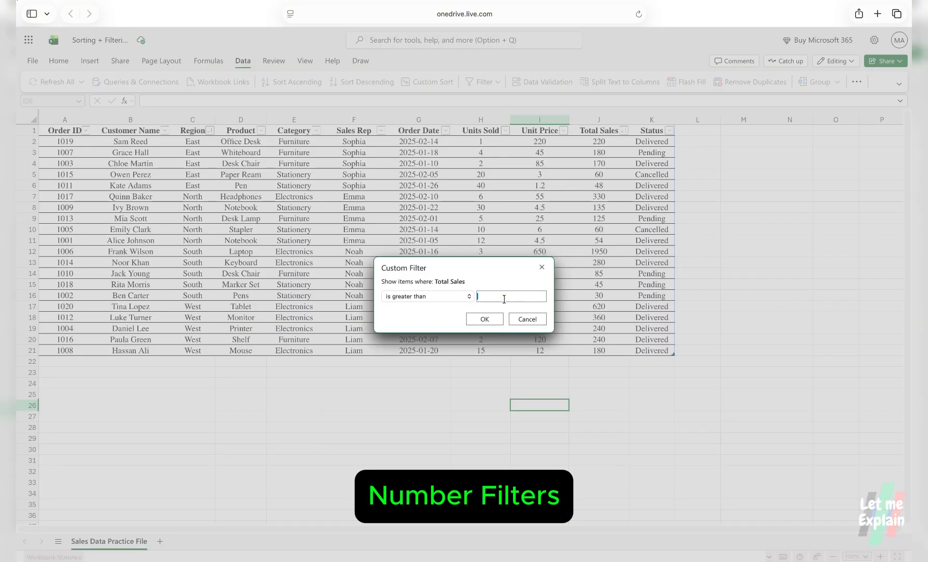
click(484, 319)
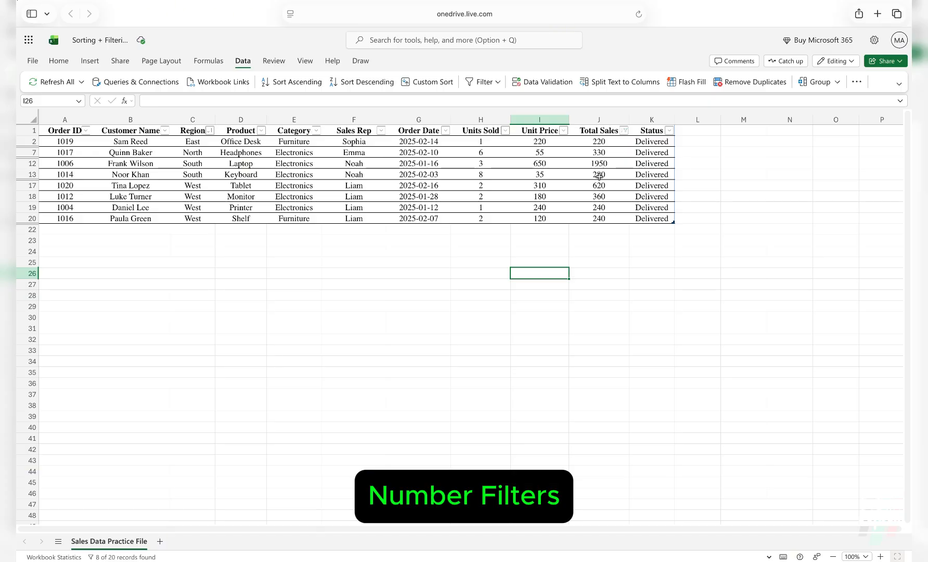
Replace the Total Sales condition with a number filter that equals 300.
click(624, 130)
mouse_move(737, 263)
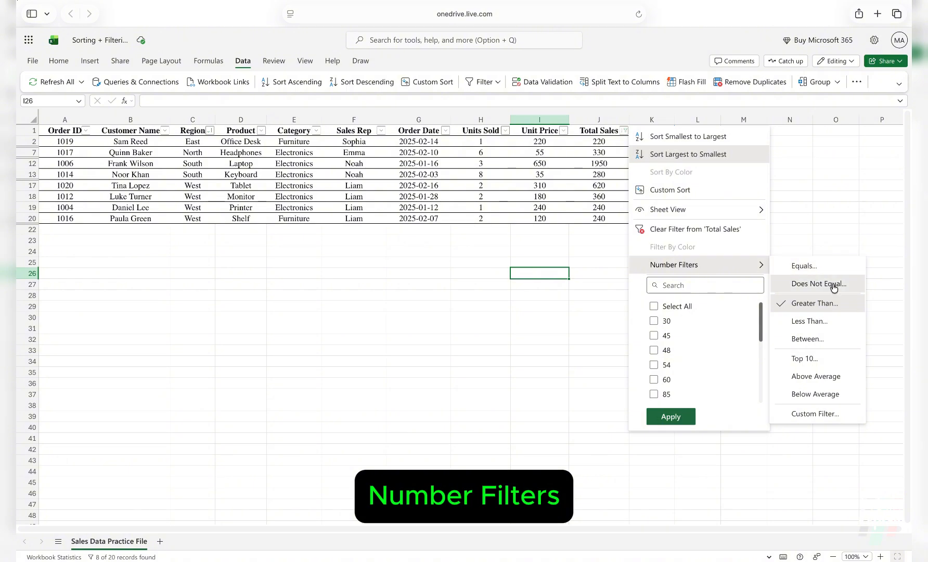
click(819, 268)
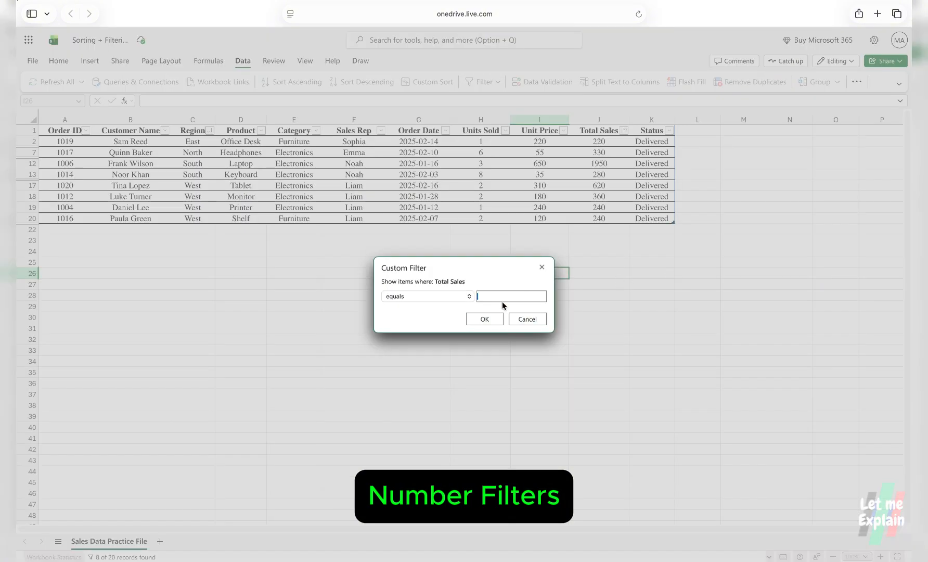
text(300)
click(490, 319)
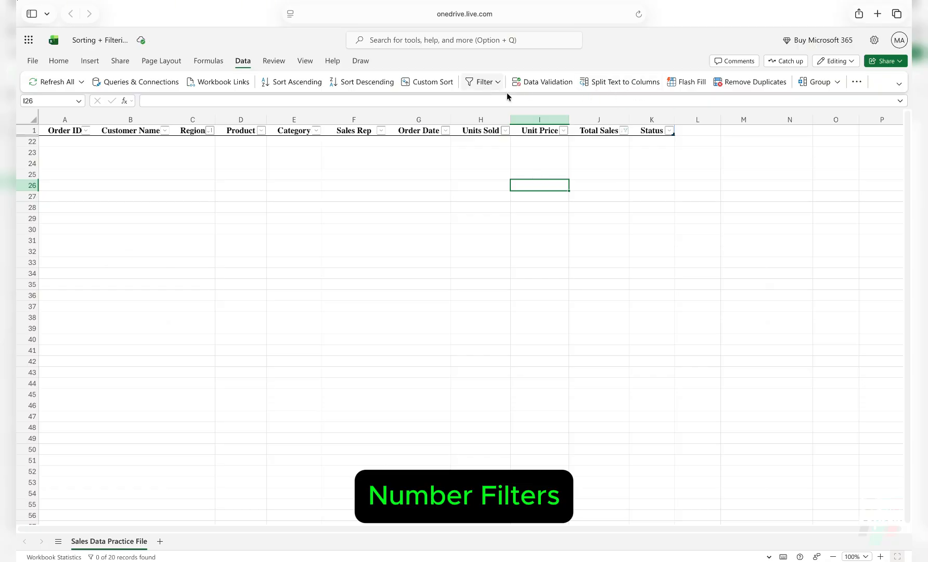
Change the Total Sales filter to a Between condition with 100 as its first value.
click(624, 131)
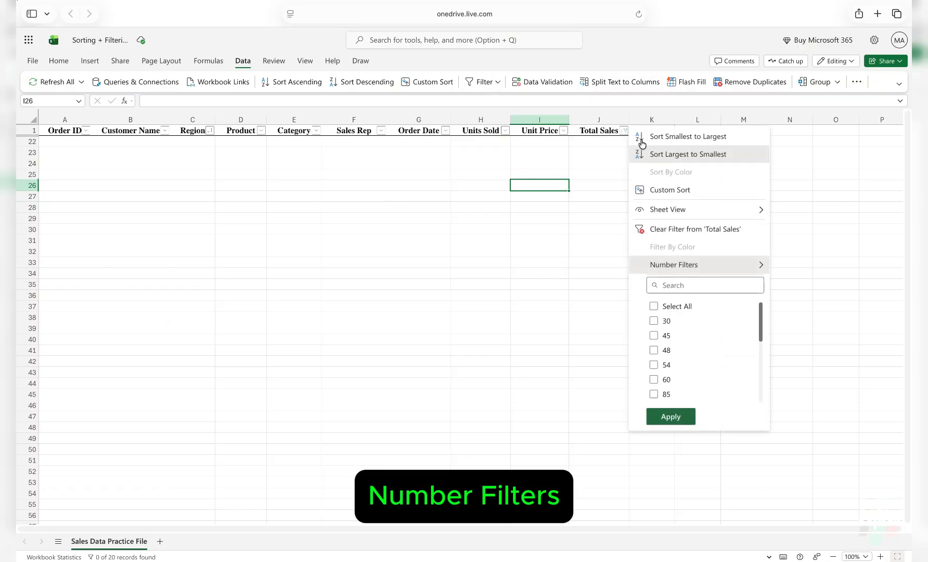
mouse_move(717, 265)
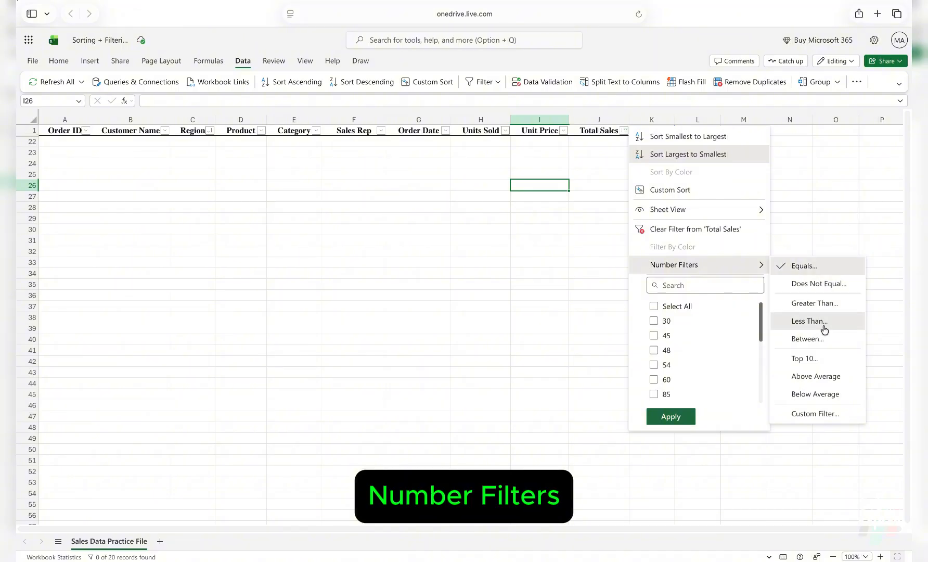
click(793, 337)
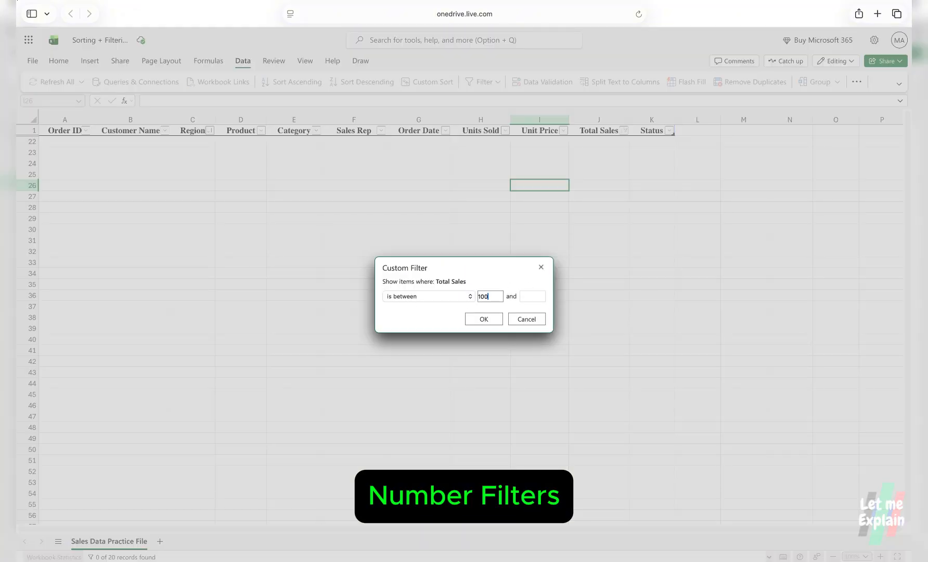
key(Tab)
click(488, 320)
Highlight the Unit Price cells and view the number filter options of that column.
drag(543, 141, 544, 230)
click(481, 339)
click(564, 130)
mouse_move(669, 270)
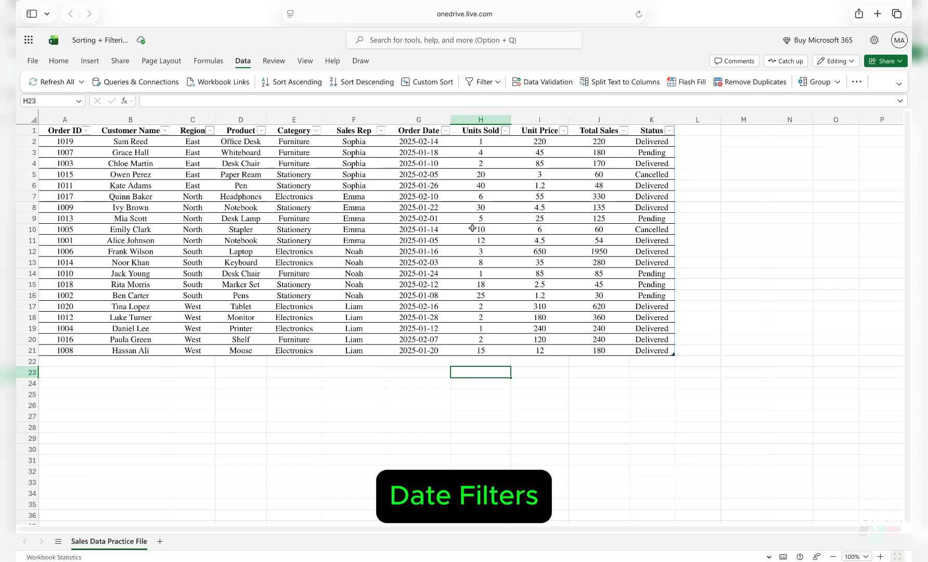
Filter the Order Date column to dates from Last Year.
click(446, 130)
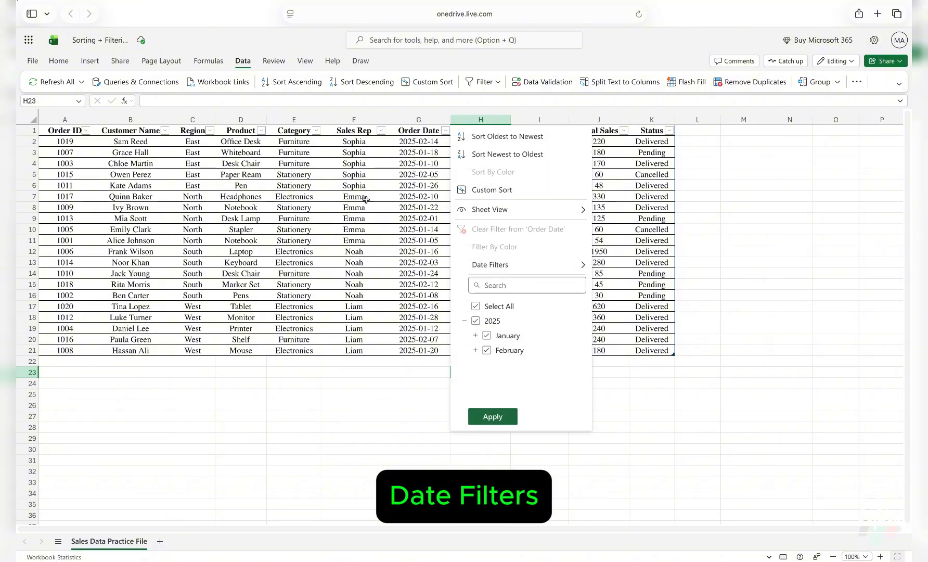
mouse_move(544, 268)
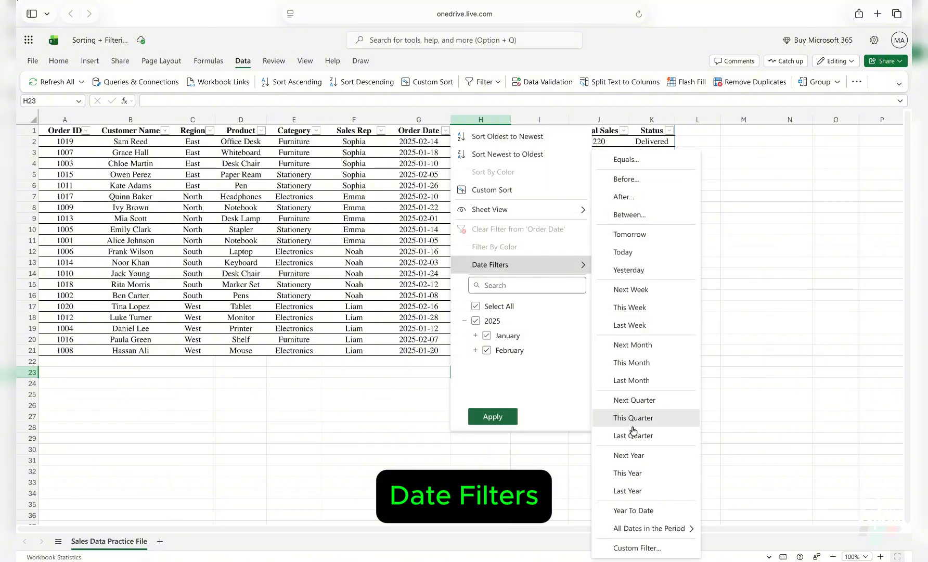
click(647, 492)
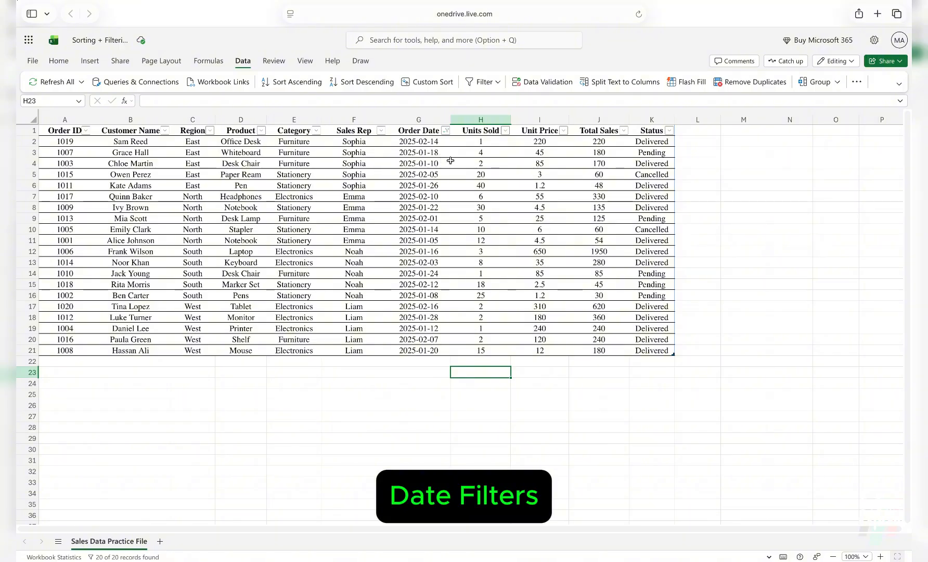
Filter the Order Date column to February 2025 only and highlight the remaining dates.
click(444, 133)
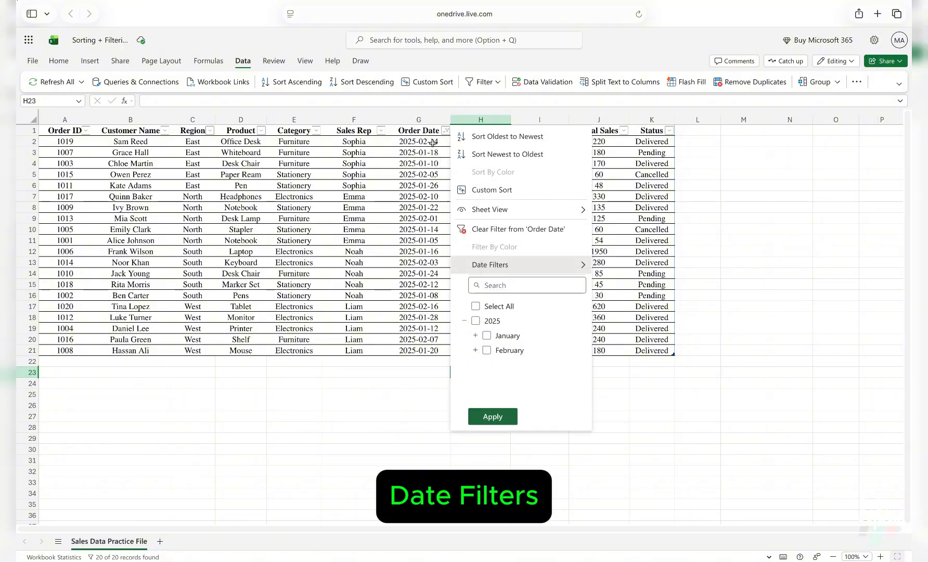
click(487, 350)
click(501, 416)
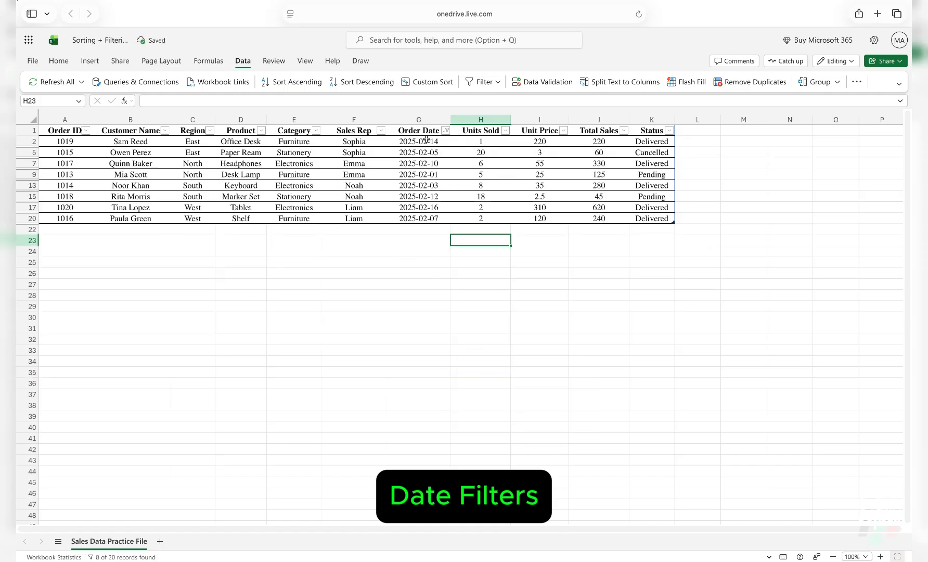
drag(426, 140, 424, 218)
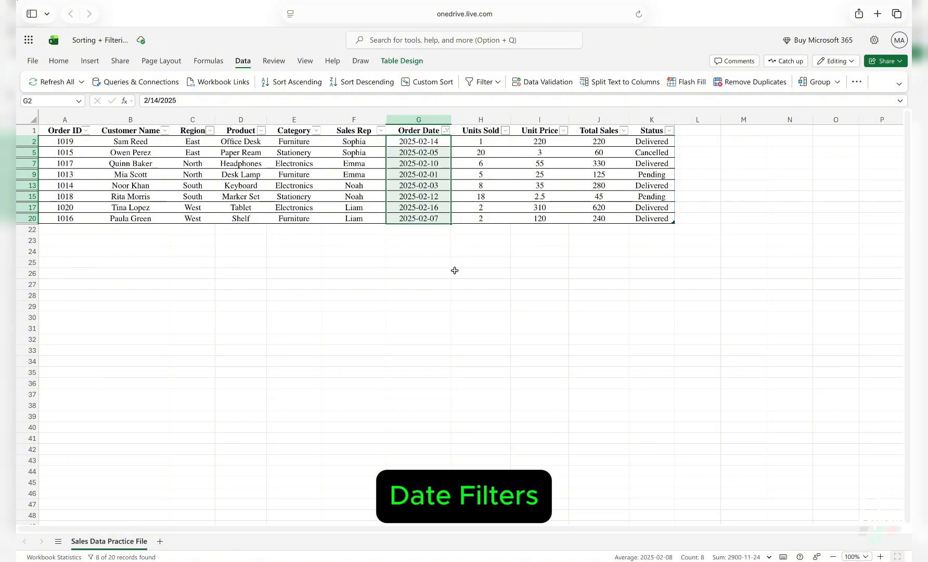
click(539, 262)
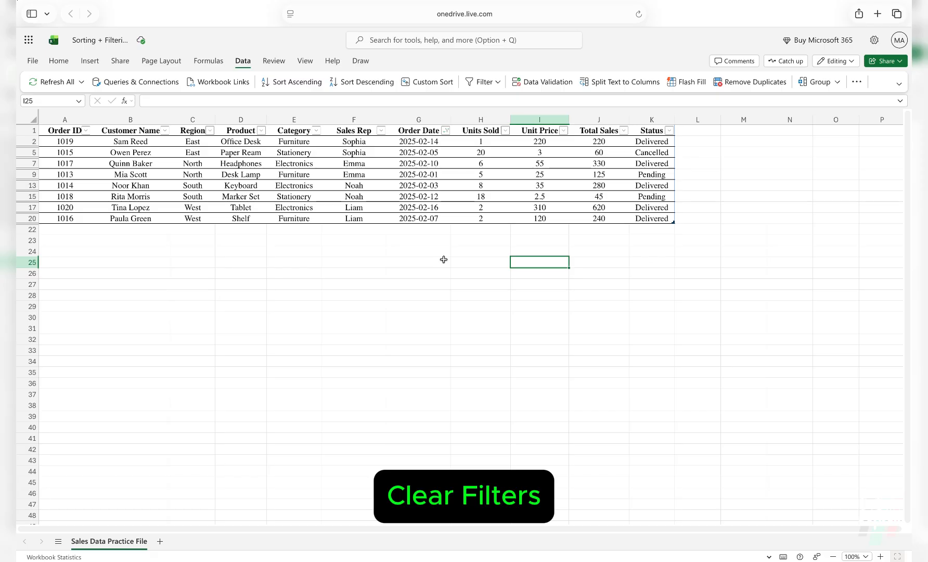
click(445, 274)
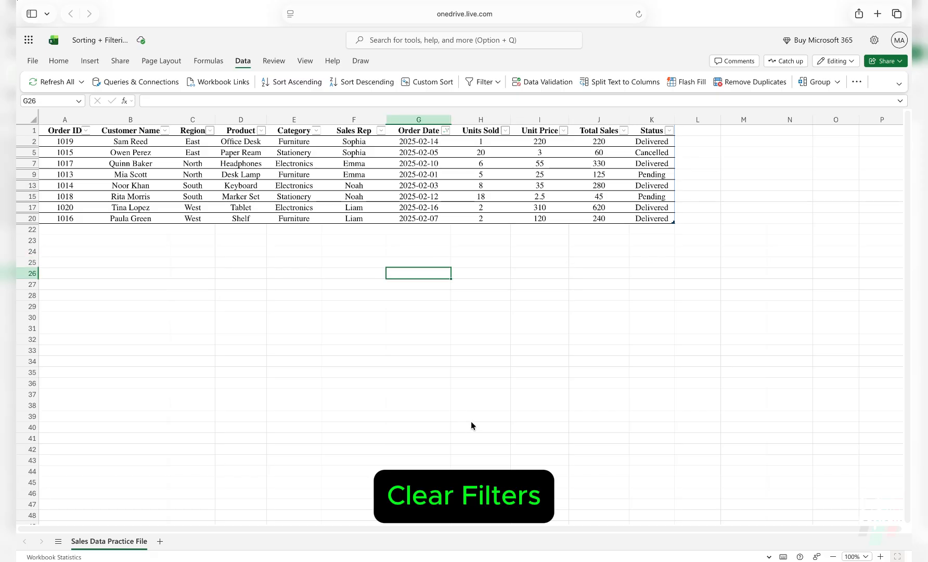
Clear the filter from the Order Date column and view the table-wide filter options.
click(445, 131)
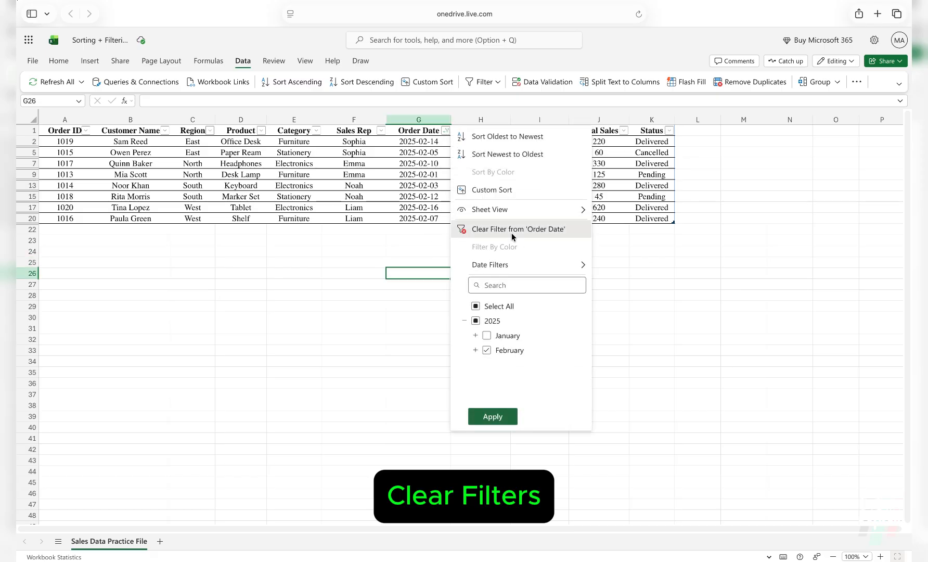
click(529, 229)
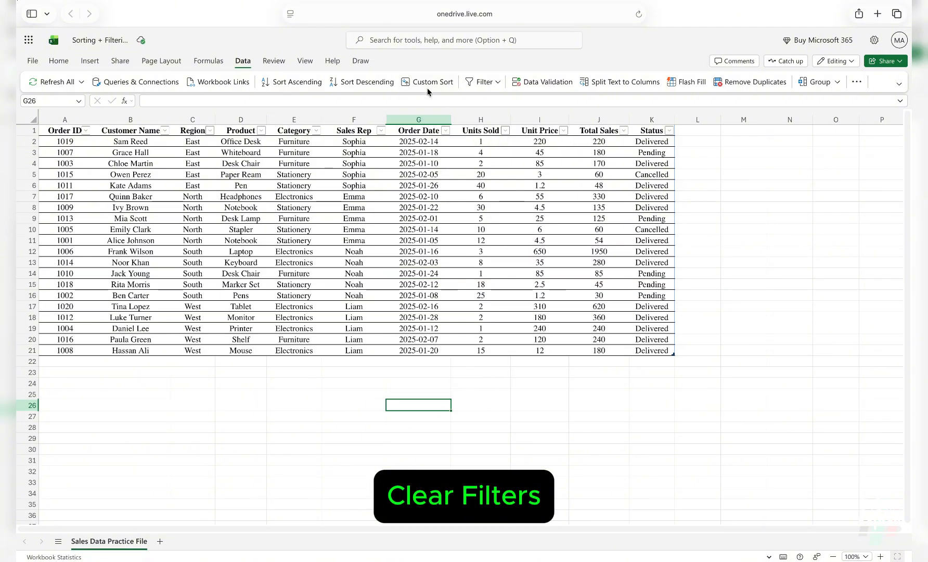
click(489, 84)
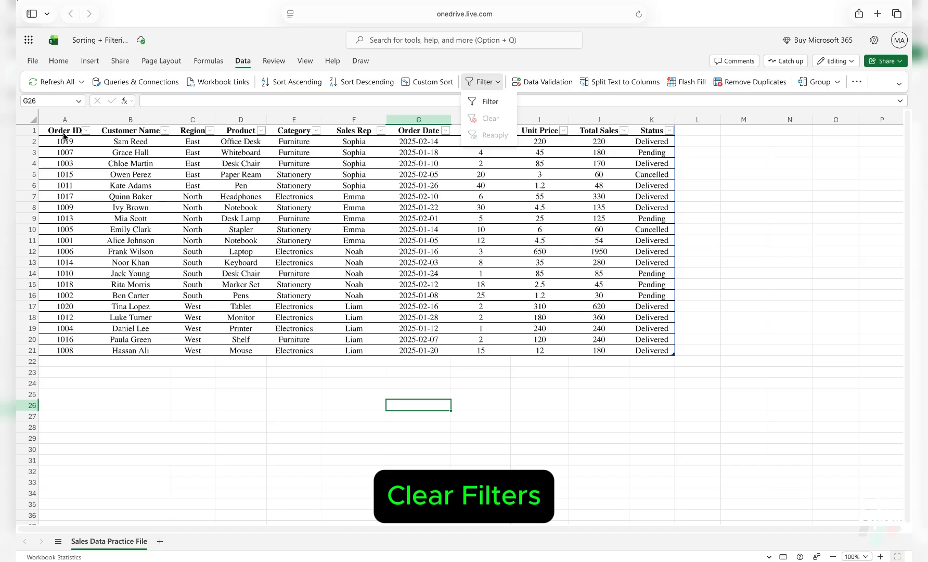
click(41, 127)
click(490, 82)
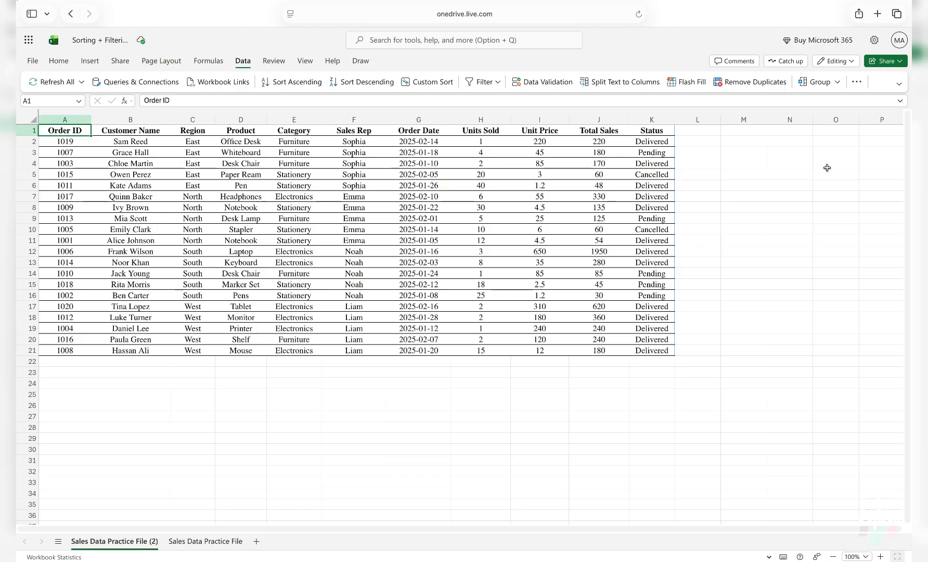
Try sorting only the Order ID column in ascending order without expanding the selection, and highlight the neighbouring columns.
click(130, 152)
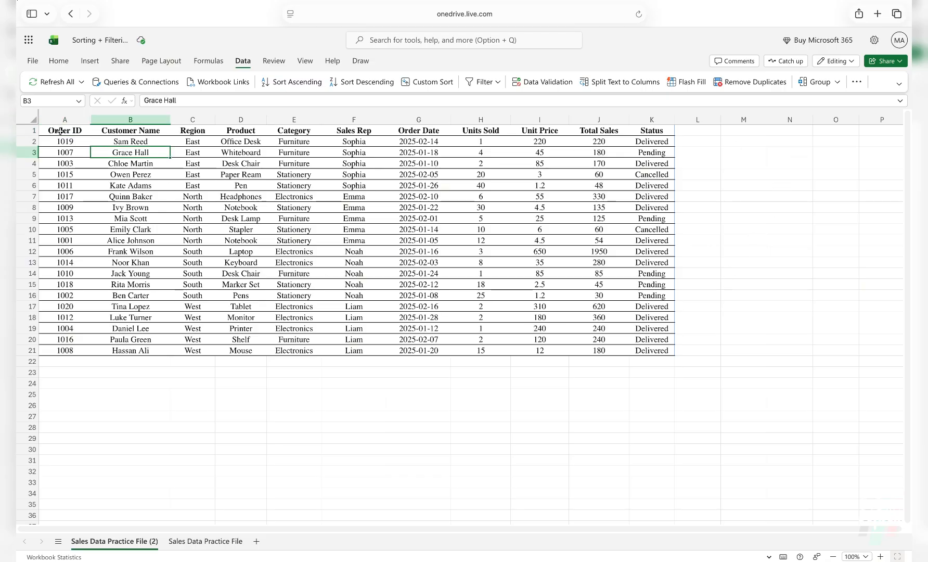
drag(61, 131, 46, 350)
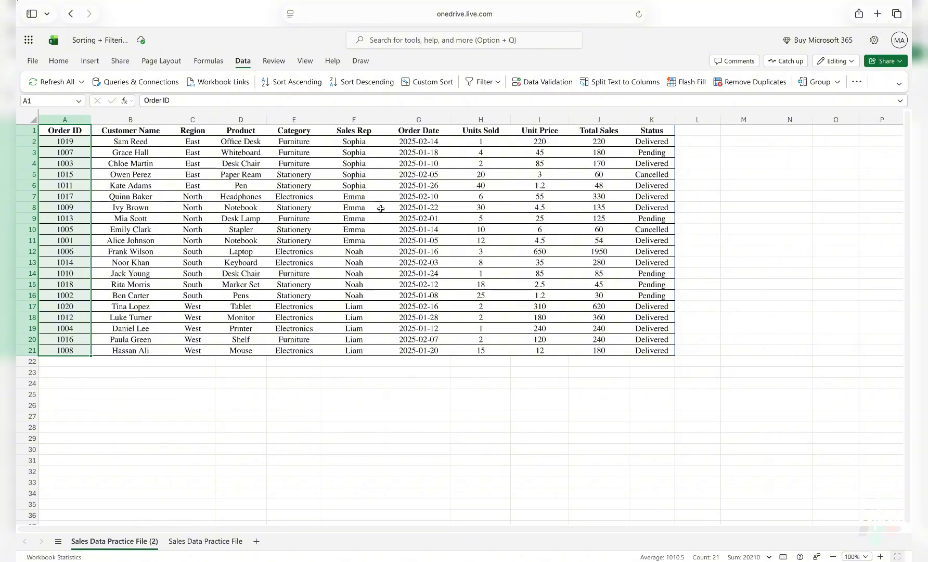
click(292, 83)
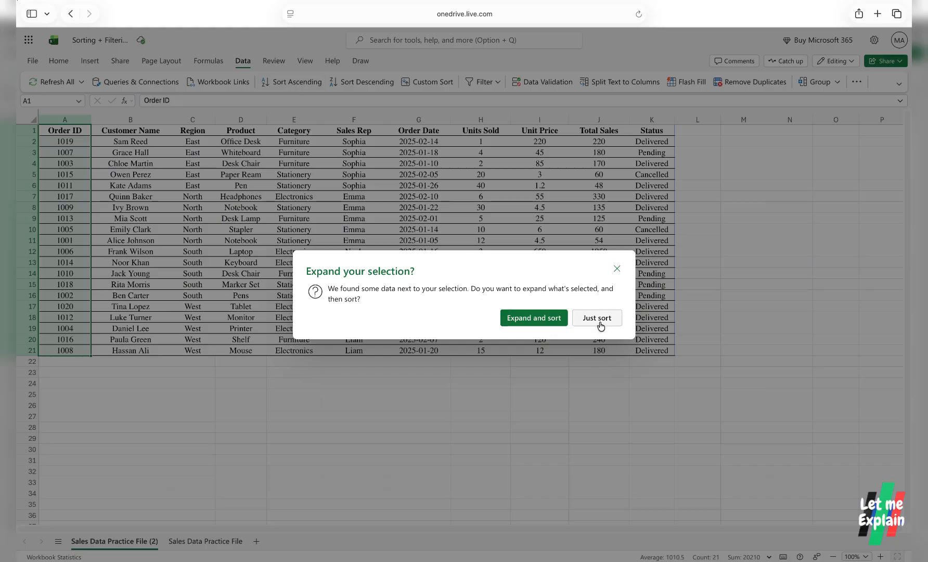
click(599, 321)
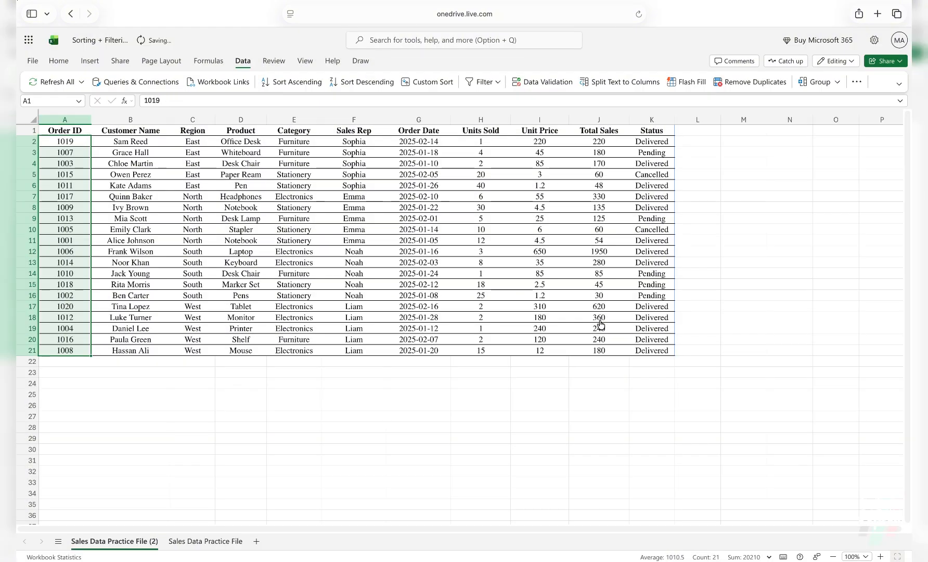
drag(106, 130, 648, 349)
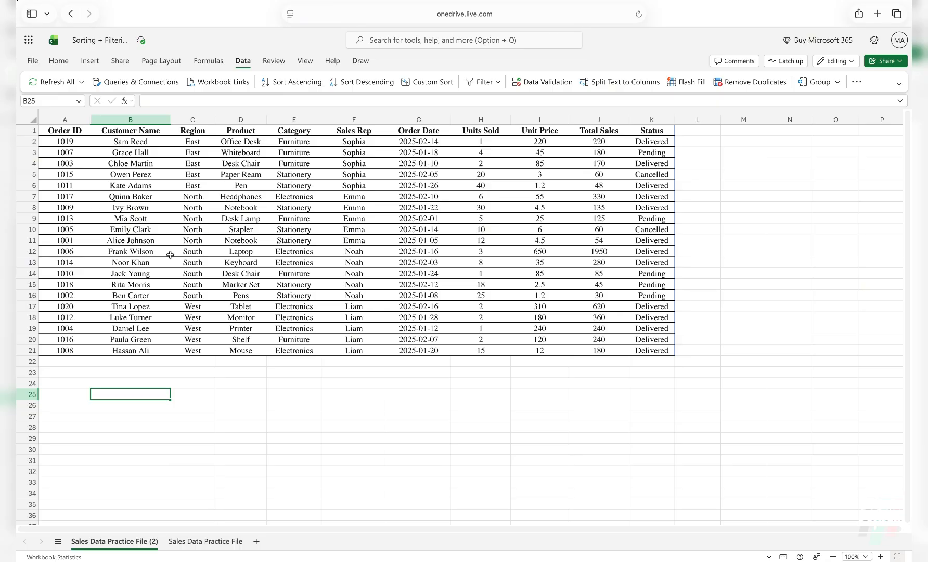
Select the whole sales table including its header row and open the custom sort settings.
drag(64, 131, 645, 139)
click(71, 131)
key(ctrl+a)
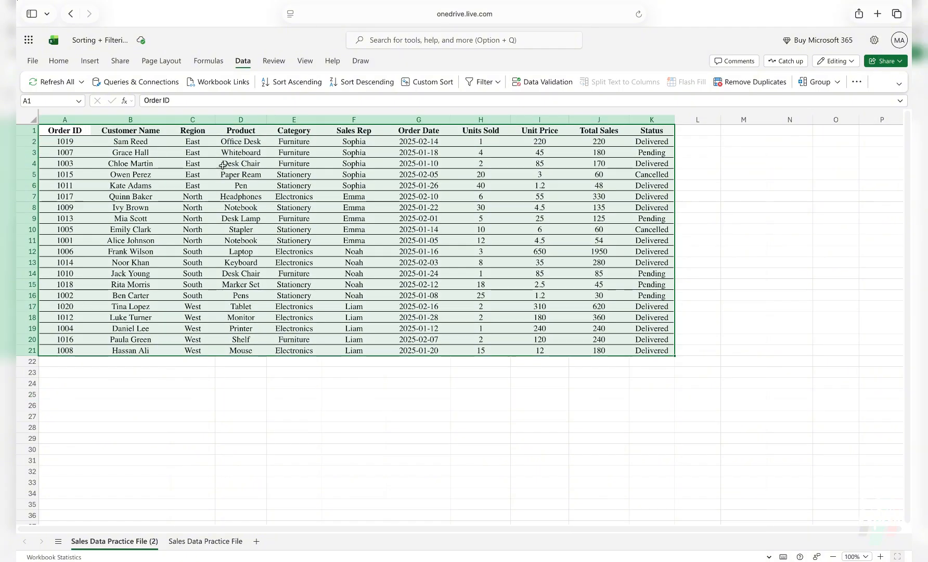
click(433, 82)
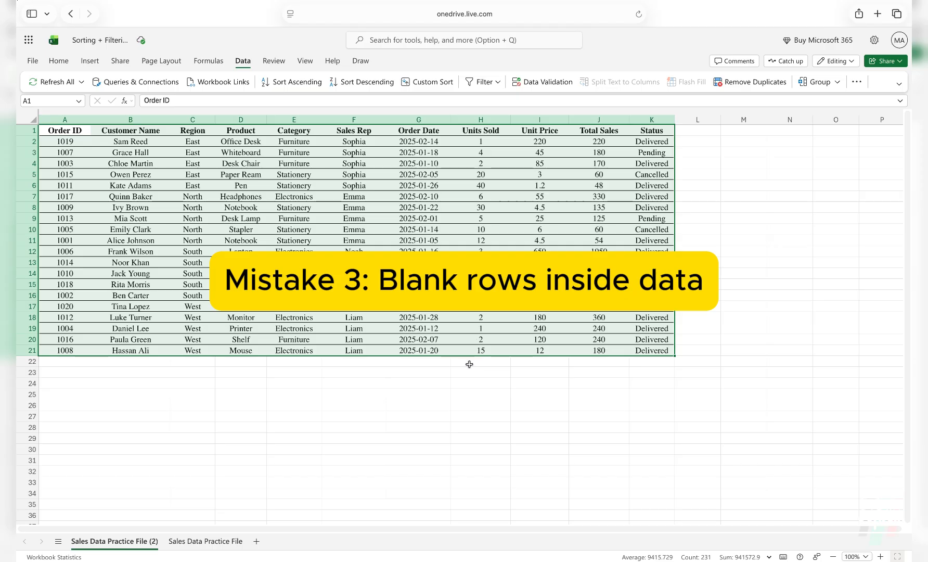
Clear the table selection and select the entire row 10 inside the sales data.
click(242, 393)
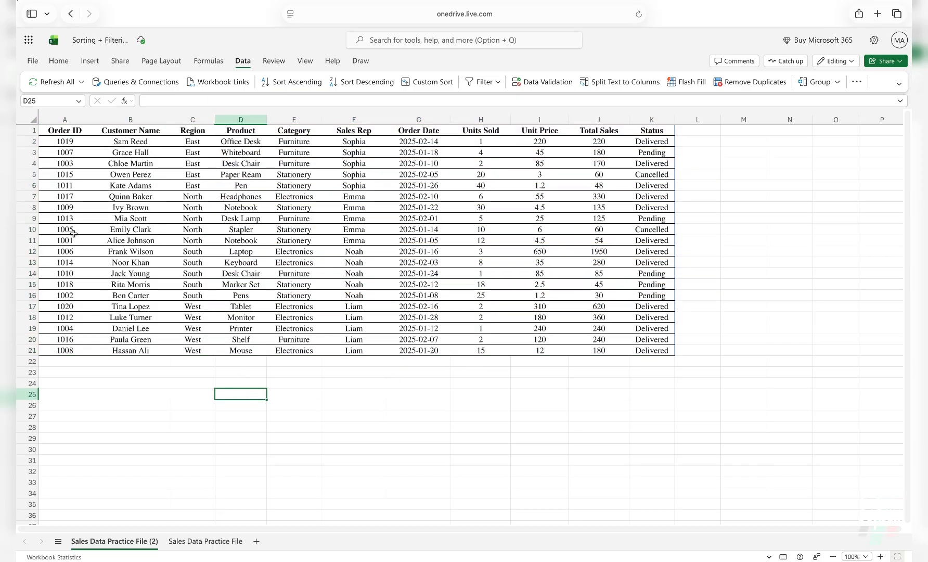
click(89, 231)
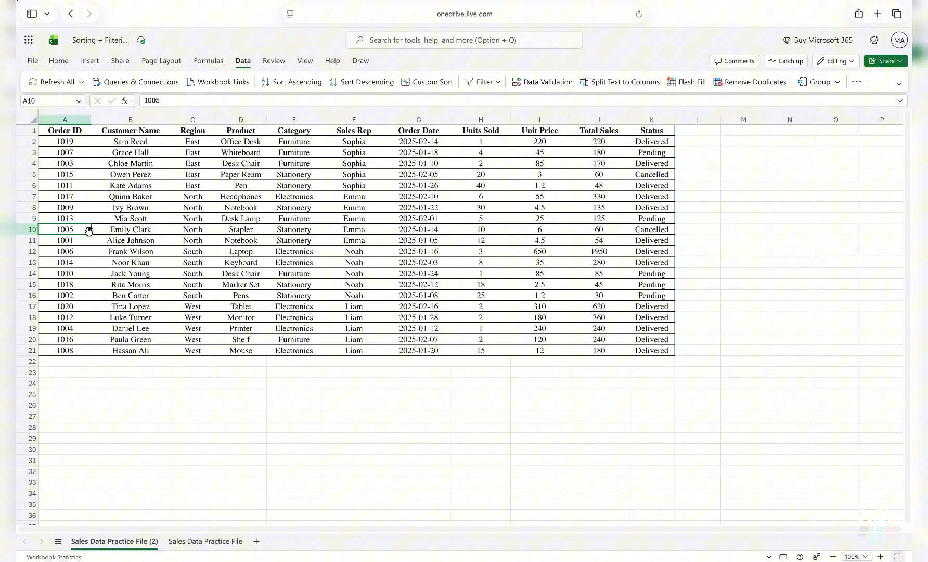
click(28, 229)
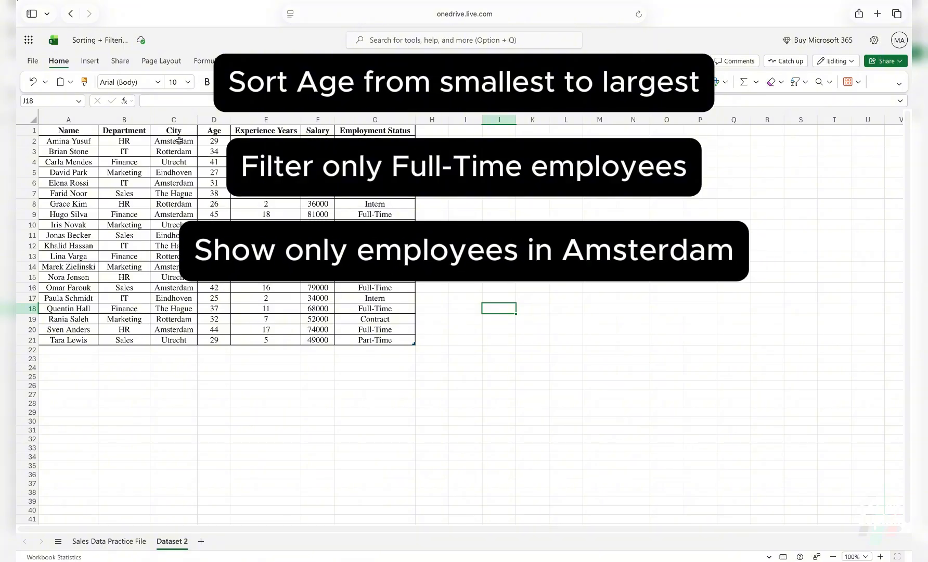
Select the first employee's City entry in the Dataset 2 table.
click(179, 138)
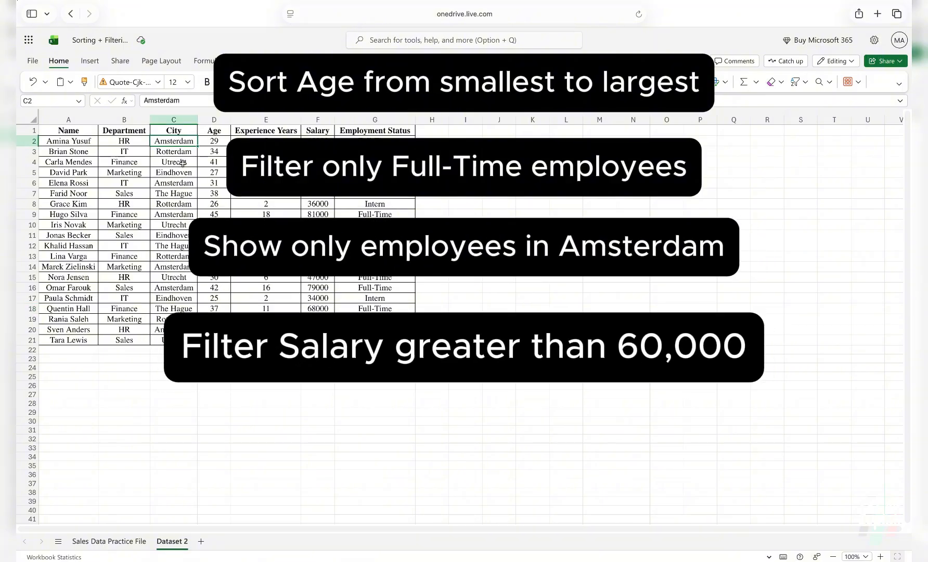